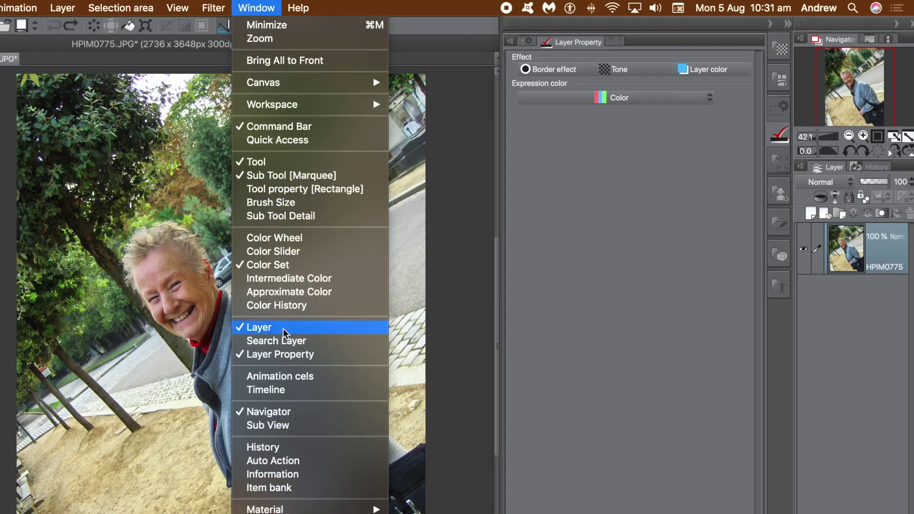
- Dismiss the Window menu to reveal the HPIM0775.JPG canvas and Layer Property palette
{"action": "left_click", "coordinate": [457, 23]}
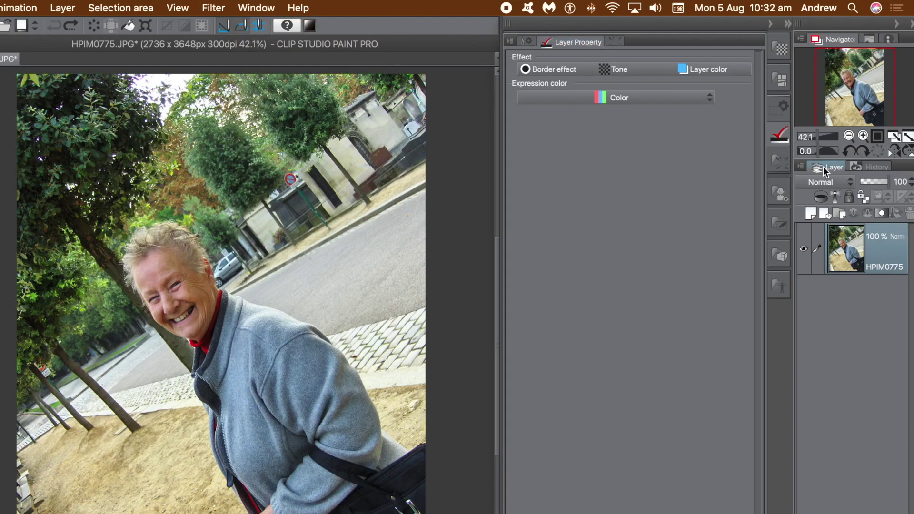
- Apply a Tone effect to the photo at screen frequency 6.7 and angle 39
{"action": "left_click", "coordinate": [643, 71]}
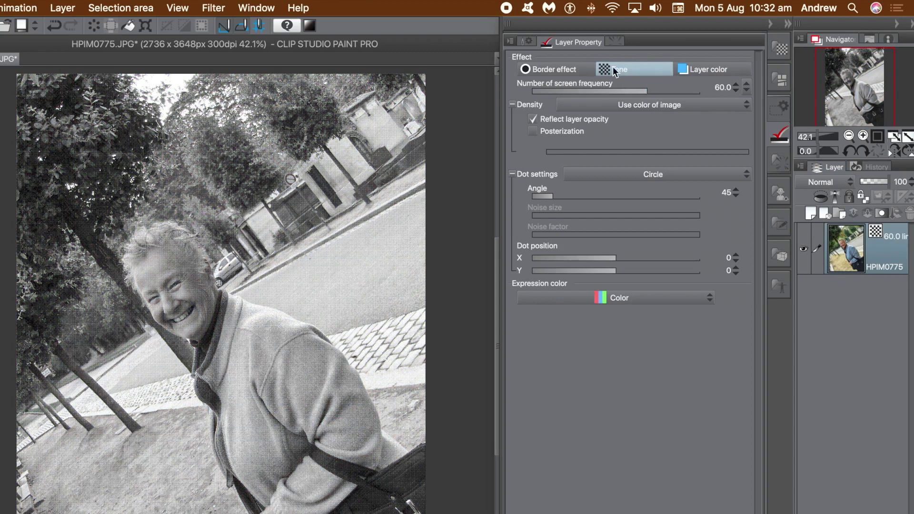
{"action": "left_click_drag", "start_coordinate": [647, 90], "coordinate": [536, 93]}
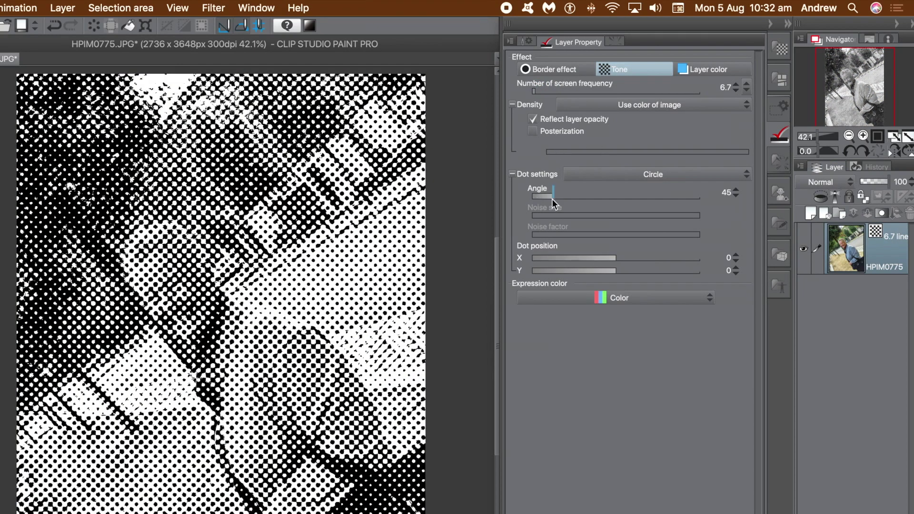
{"action": "mouse_move", "coordinate": [552, 199]}
{"action": "left_mouse_down"}
{"action": "mouse_move", "coordinate": [579, 197]}
{"action": "mouse_move", "coordinate": [533, 197]}
{"action": "mouse_move", "coordinate": [550, 198]}
{"action": "left_mouse_up"}
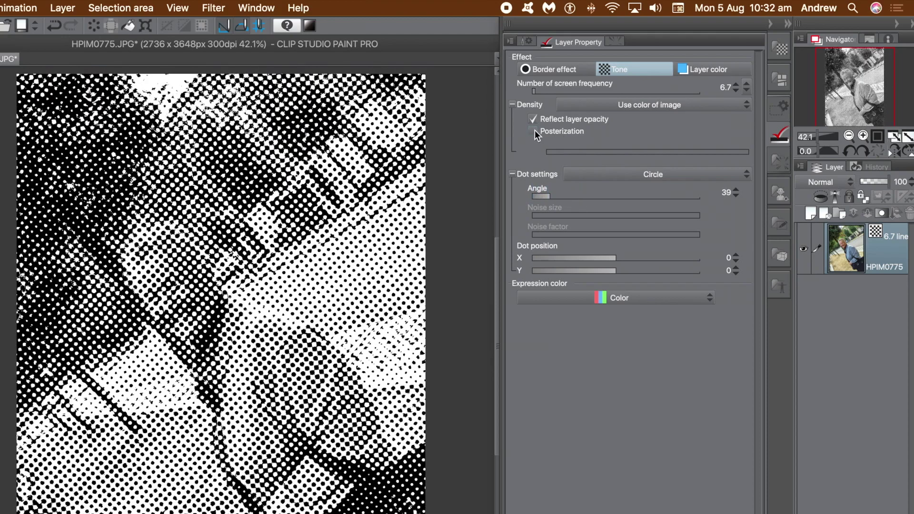
- Try posterization with a darker middle level and an extra level at 41, then turn it off
{"action": "left_click", "coordinate": [533, 131]}
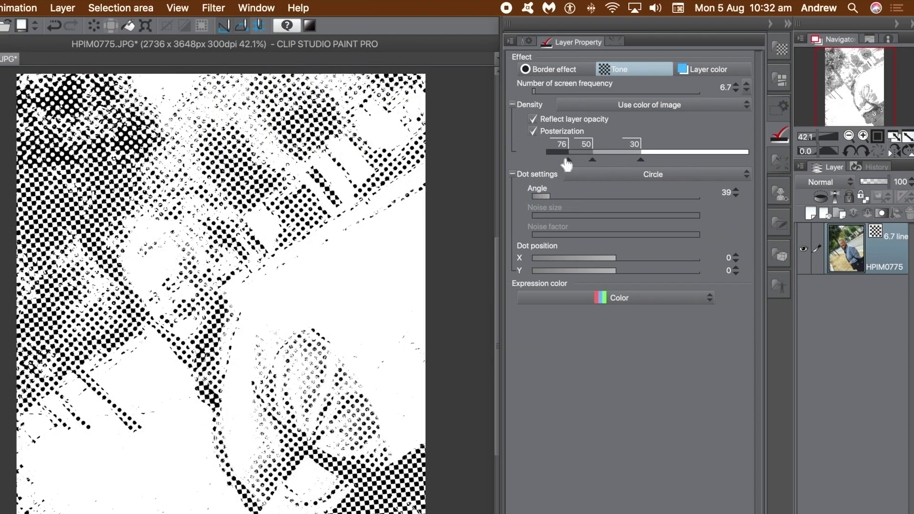
{"action": "left_click_drag", "start_coordinate": [592, 161], "coordinate": [684, 160]}
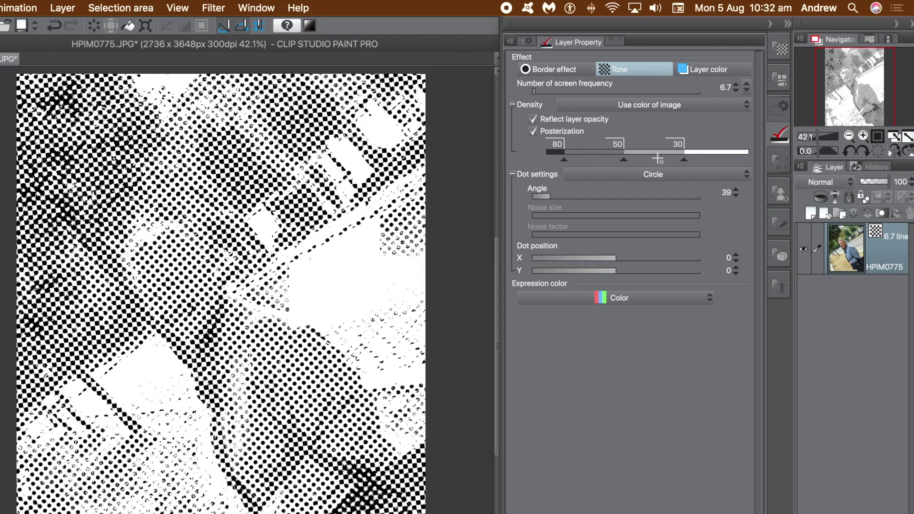
{"action": "left_click_drag", "start_coordinate": [648, 159], "coordinate": [712, 158]}
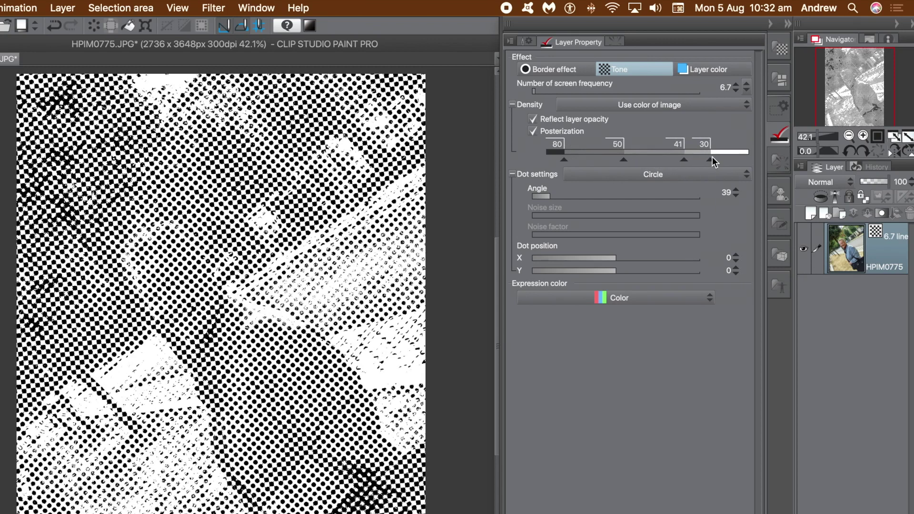
{"action": "left_click", "coordinate": [533, 131]}
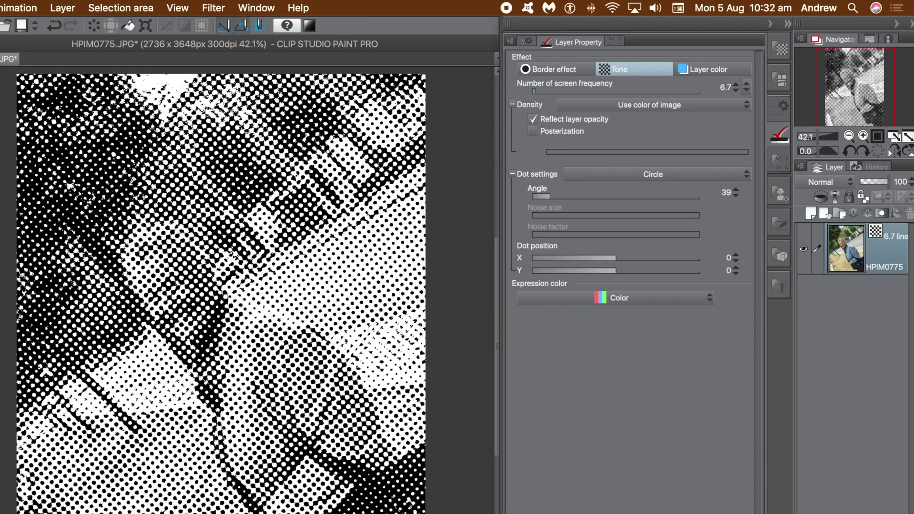
- Set the halftone angle to 48 and dot X offset to -31, and turn on blue layer colour
{"action": "left_click_drag", "start_coordinate": [552, 193], "coordinate": [561, 199]}
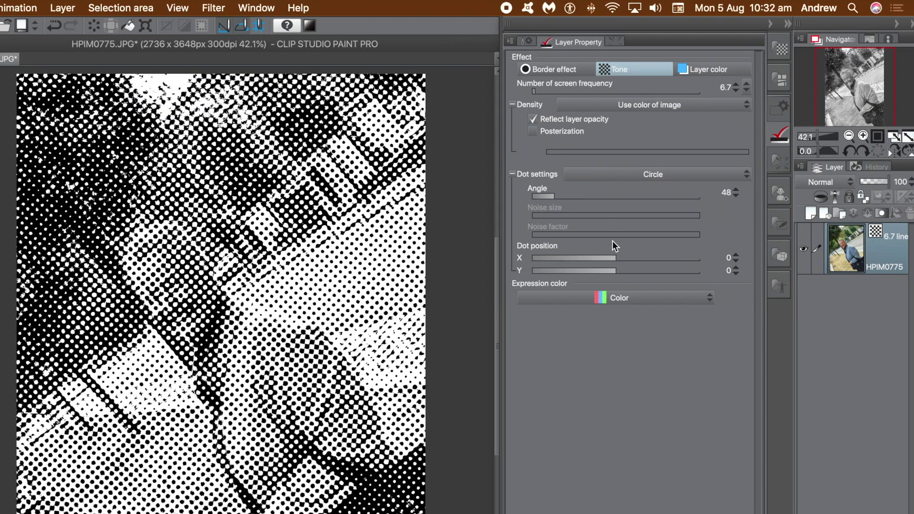
{"action": "mouse_move", "coordinate": [604, 258]}
{"action": "left_mouse_down"}
{"action": "mouse_move", "coordinate": [573, 258]}
{"action": "mouse_move", "coordinate": [592, 256]}
{"action": "left_mouse_up"}
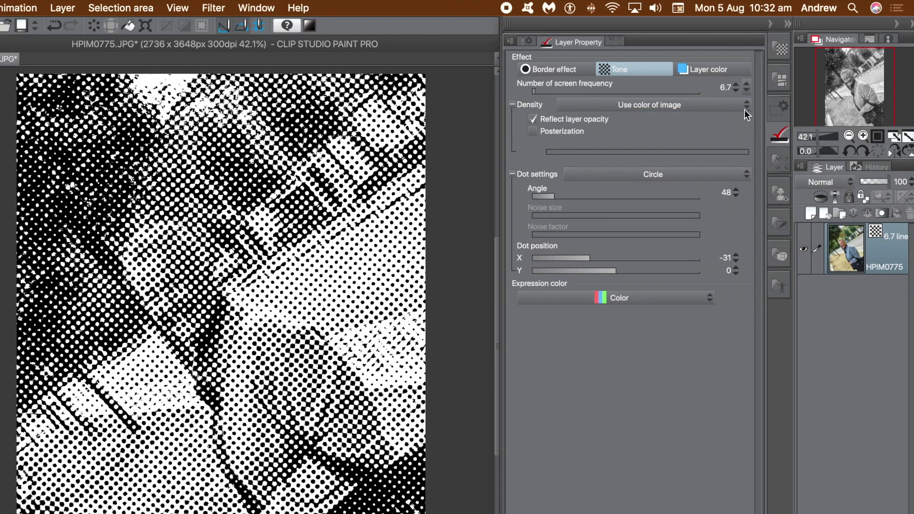
{"action": "left_click", "coordinate": [704, 72]}
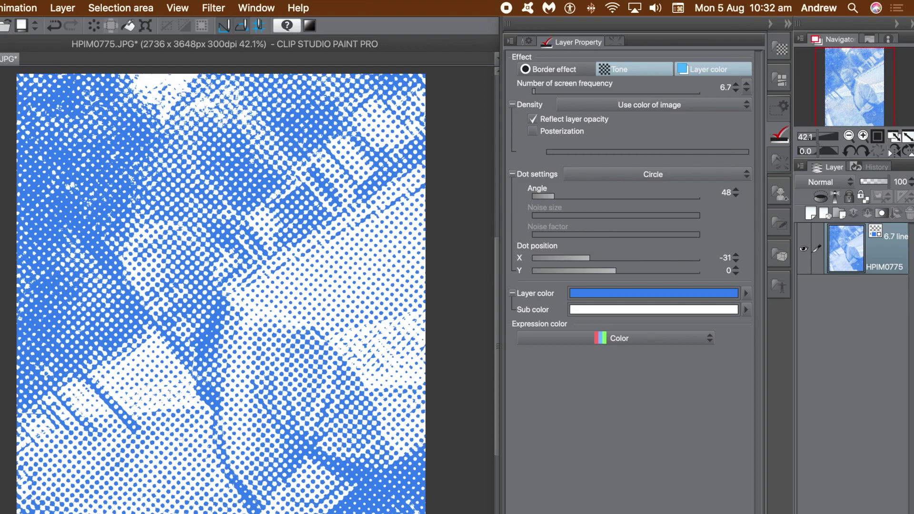
- Try a red layer colour with a maroon sub colour, then switch the colour tint off
{"action": "left_click", "coordinate": [661, 291]}
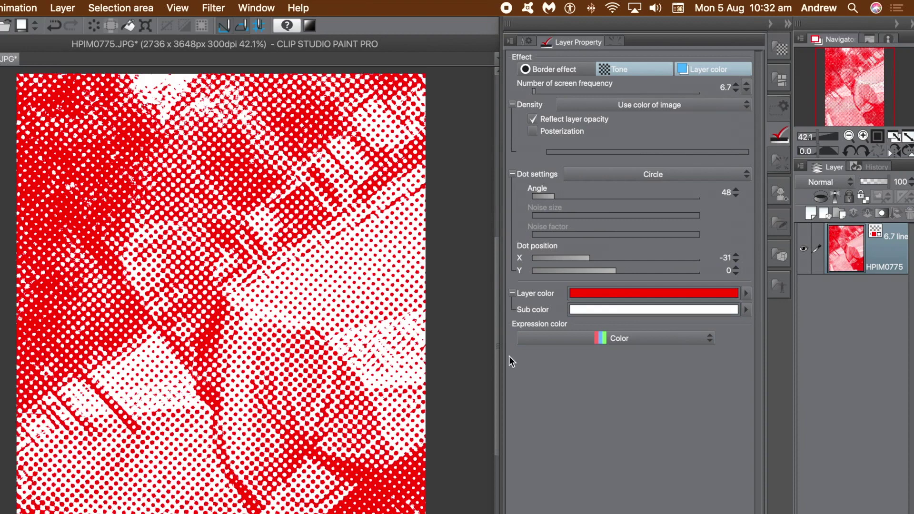
{"action": "left_click", "coordinate": [611, 309]}
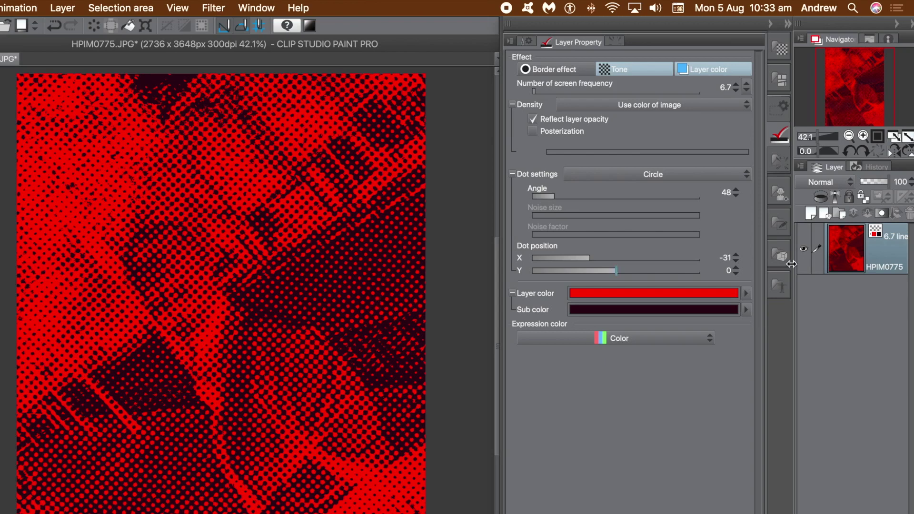
{"action": "left_click", "coordinate": [710, 71]}
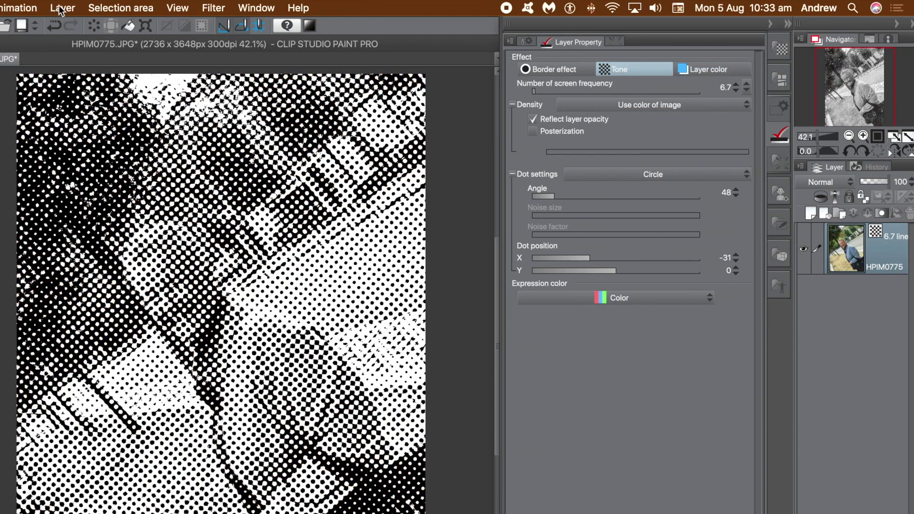
- Try Square, Lozenge and Line tone shapes, steepening the line pattern's angle
{"action": "left_click", "coordinate": [657, 174]}
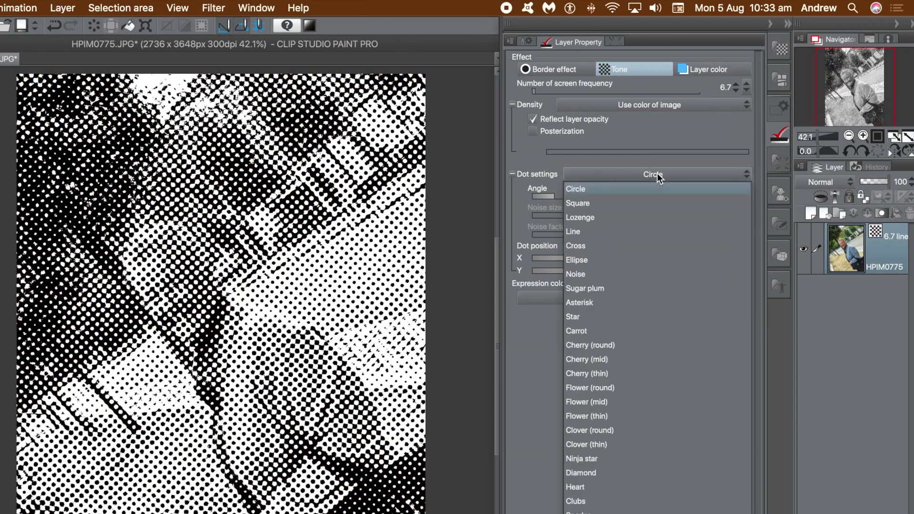
{"action": "left_click", "coordinate": [628, 206]}
{"action": "left_click", "coordinate": [614, 174]}
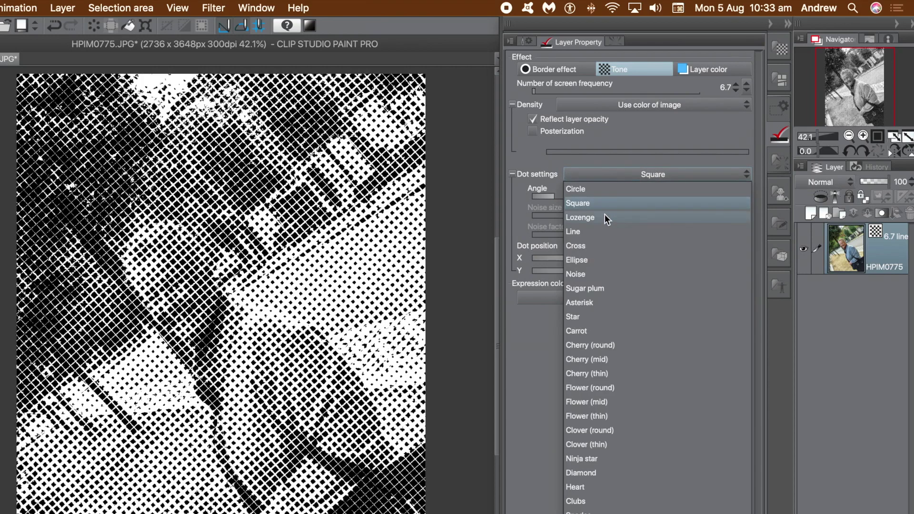
{"action": "left_click", "coordinate": [605, 215]}
{"action": "left_click", "coordinate": [627, 177]}
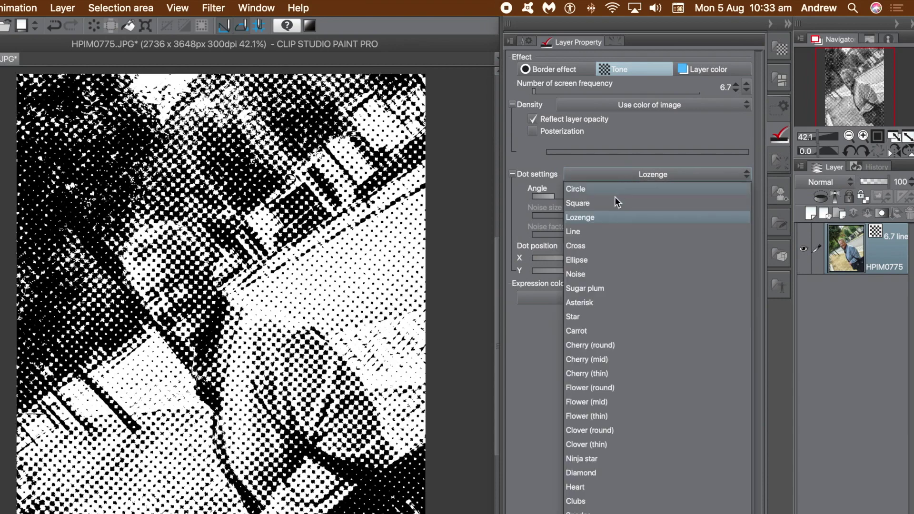
{"action": "left_click", "coordinate": [599, 229]}
{"action": "left_click_drag", "start_coordinate": [545, 196], "coordinate": [564, 196]}
- Try Cross and Ellipse shapes, then settle on Noise dots at noise size 30
{"action": "left_click", "coordinate": [627, 172]}
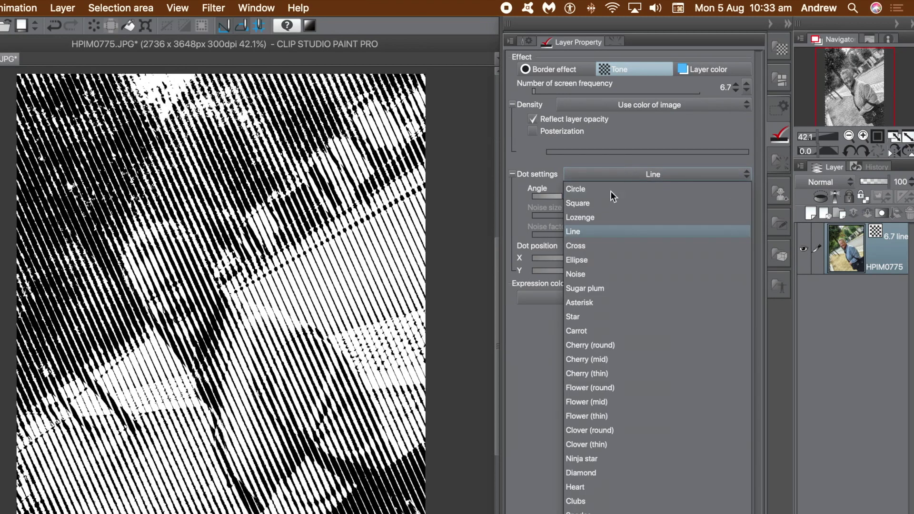
{"action": "left_click", "coordinate": [588, 245]}
{"action": "left_click", "coordinate": [631, 172]}
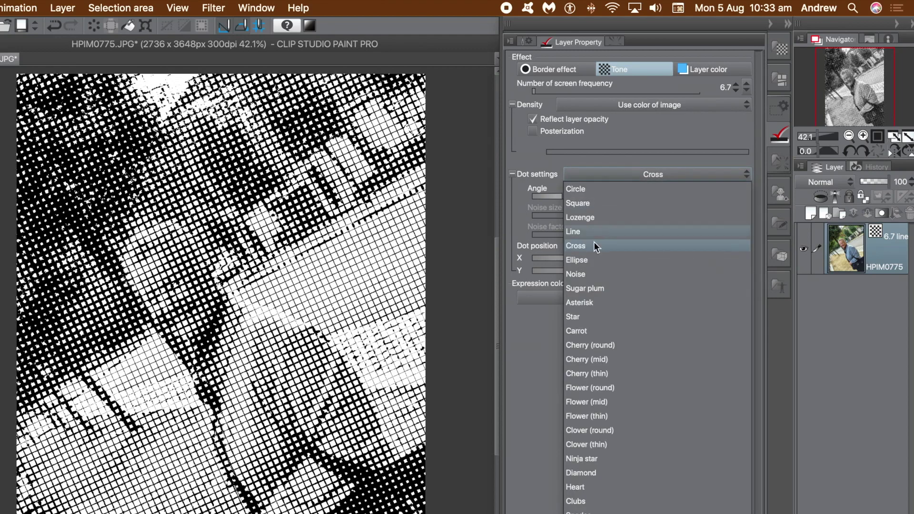
{"action": "left_click", "coordinate": [590, 261]}
{"action": "left_click", "coordinate": [631, 173]}
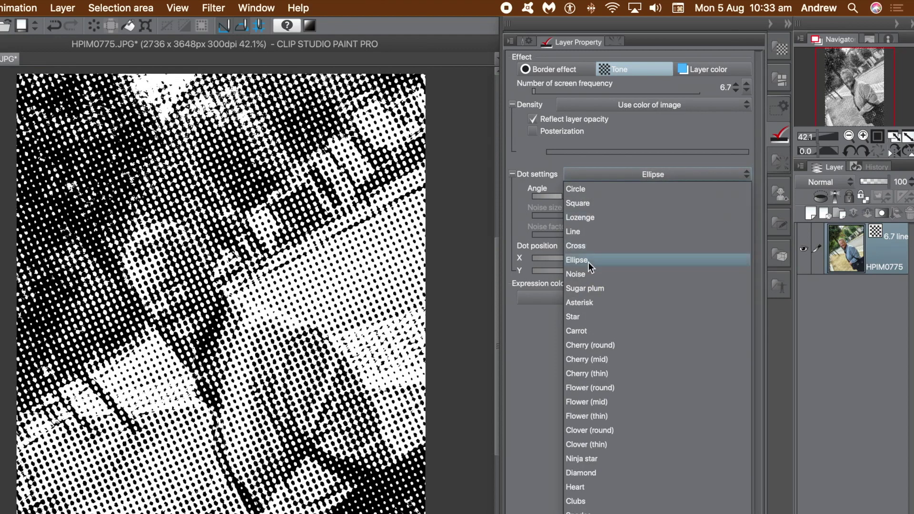
{"action": "left_click", "coordinate": [586, 271]}
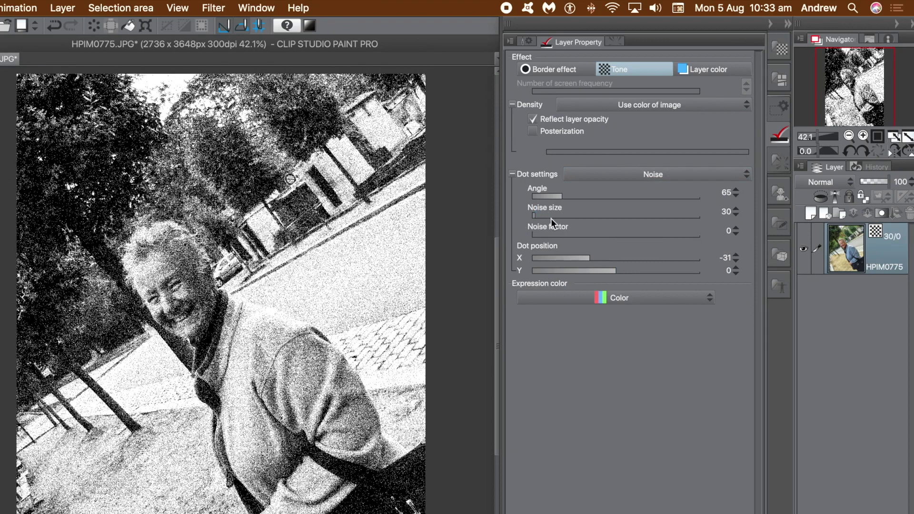
- Tune the noise tone to size 541, factor 810, X offset -47 and angle 42
{"action": "left_click", "coordinate": [570, 218]}
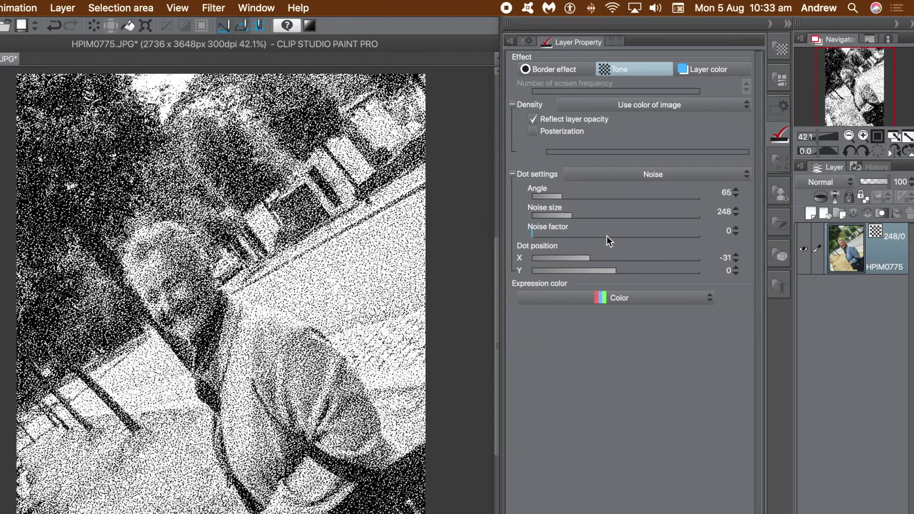
{"action": "left_click", "coordinate": [615, 236]}
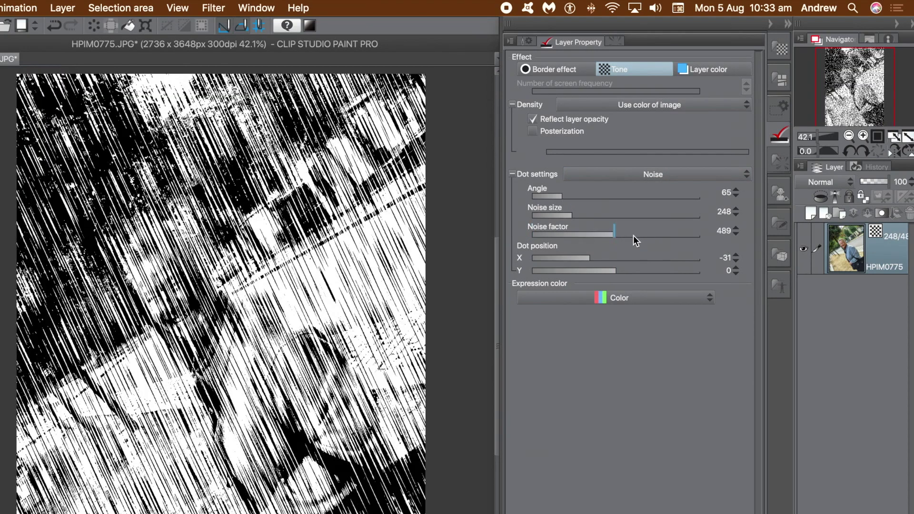
{"action": "left_click", "coordinate": [632, 235]}
{"action": "left_click", "coordinate": [598, 217]}
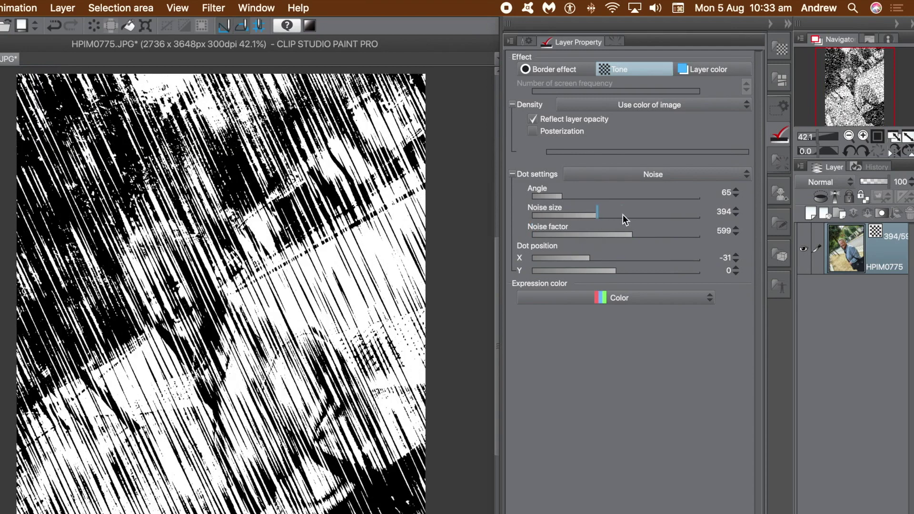
{"action": "left_click", "coordinate": [623, 215]}
{"action": "left_click", "coordinate": [661, 235]}
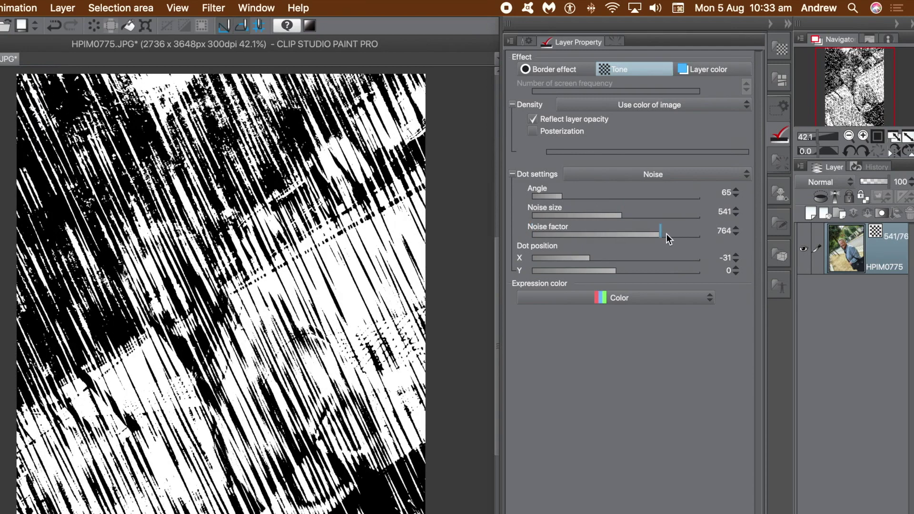
{"action": "left_click", "coordinate": [667, 234]}
{"action": "left_click", "coordinate": [575, 258]}
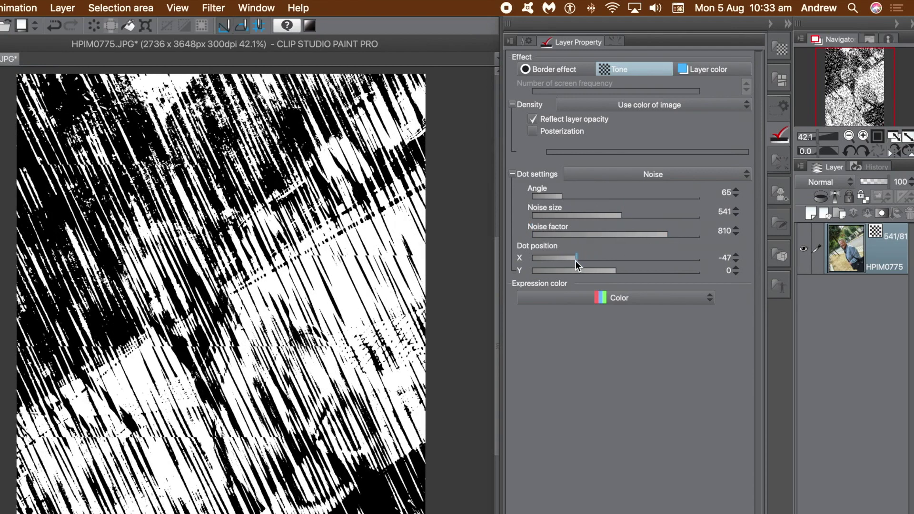
{"action": "left_click", "coordinate": [549, 196]}
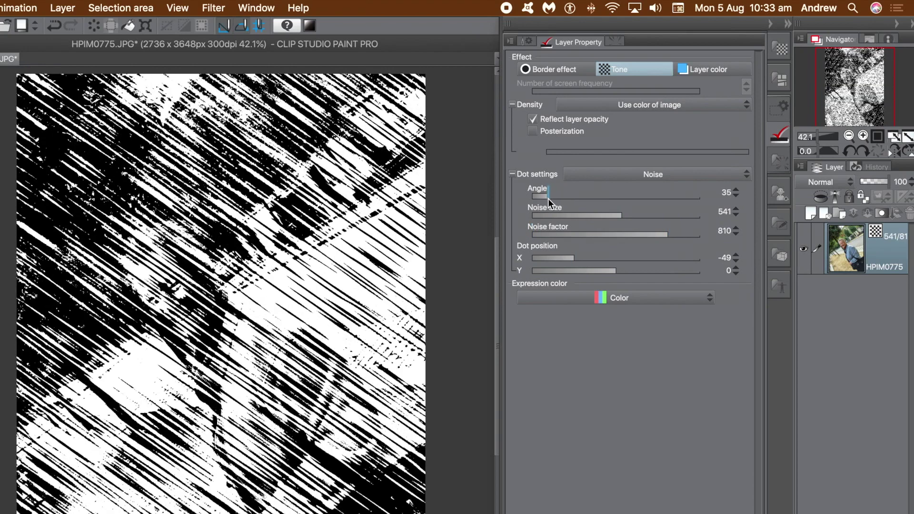
{"action": "left_click", "coordinate": [552, 198]}
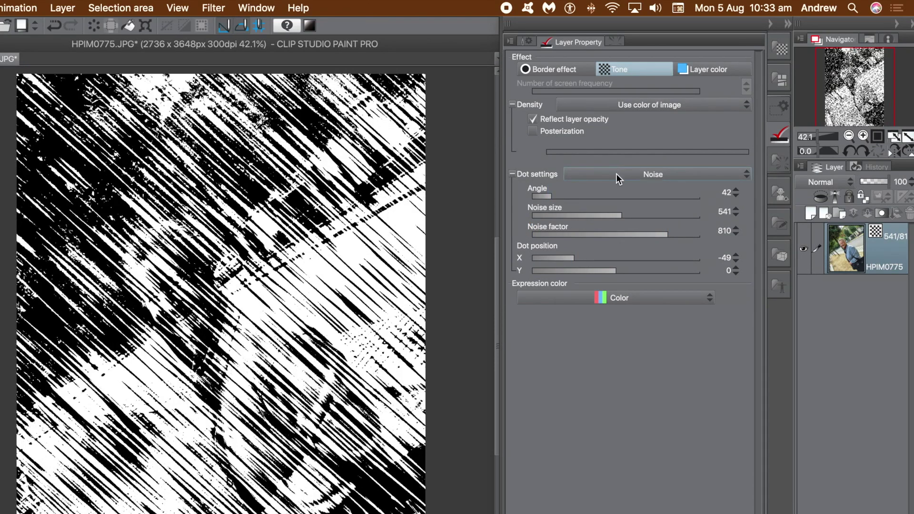
- Try Star and round Clover dot shapes, then return to Circle dots
{"action": "left_click", "coordinate": [617, 175]}
{"action": "left_click", "coordinate": [585, 317]}
{"action": "left_click", "coordinate": [621, 175]}
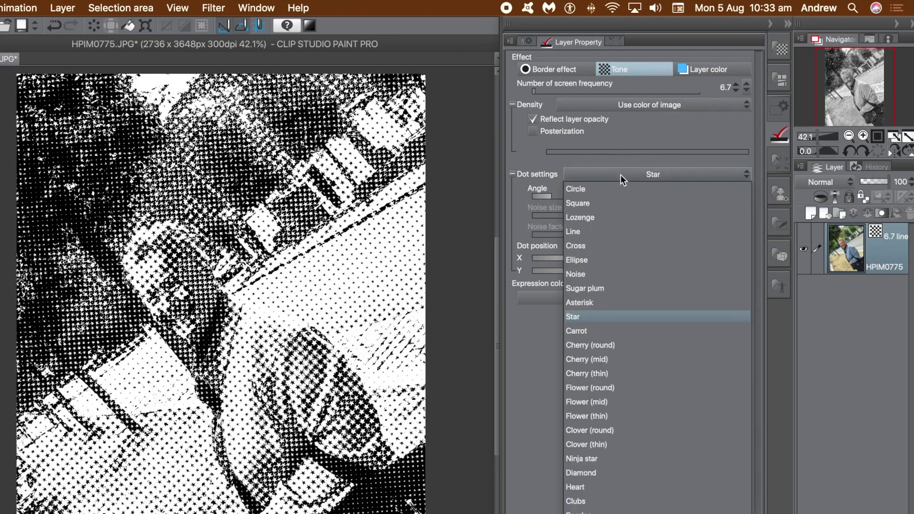
{"action": "left_click", "coordinate": [600, 431]}
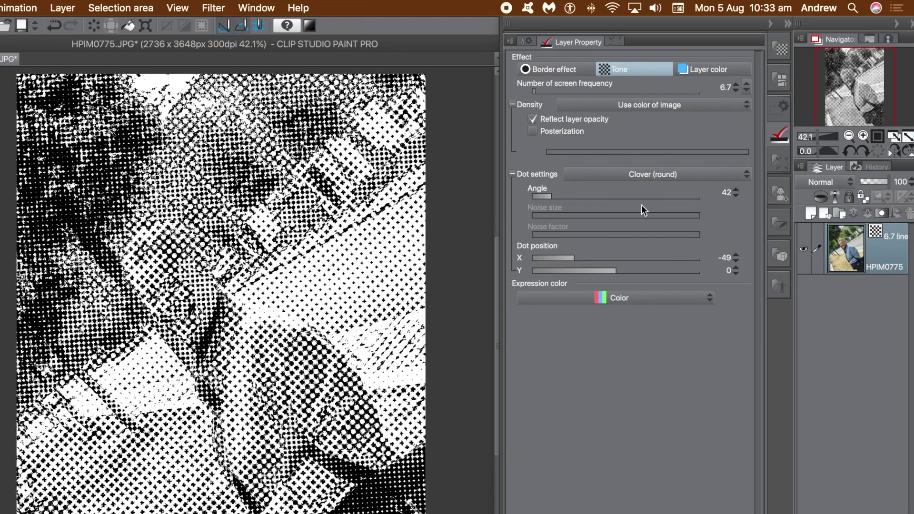
{"action": "left_click", "coordinate": [630, 175]}
{"action": "left_click", "coordinate": [590, 186]}
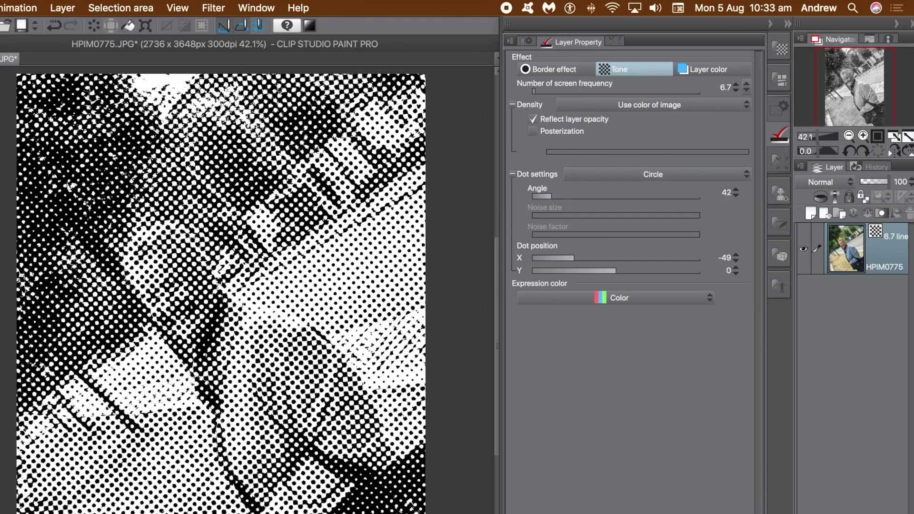
{"action": "left_click", "coordinate": [68, 9]}
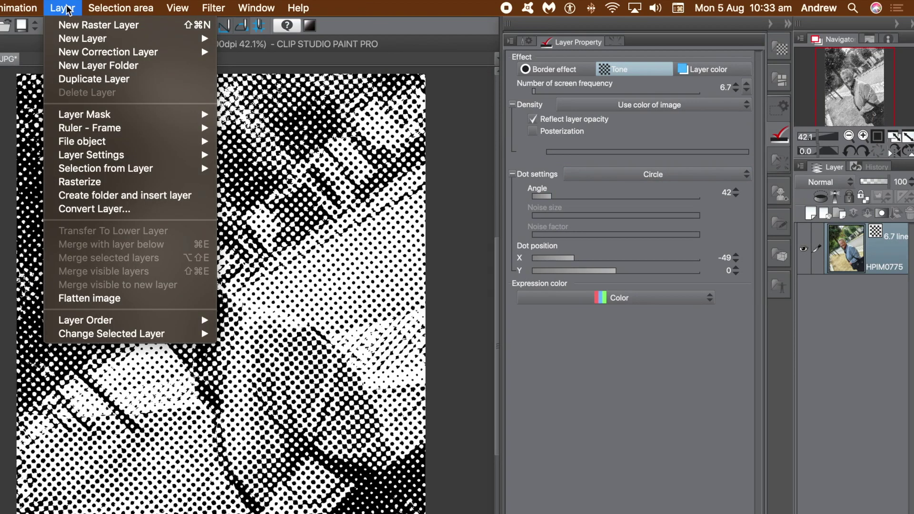
- Duplicate the HPIM0775 photo layer and set the copy's tone to frequency 8.0 and angle 79
{"action": "left_click", "coordinate": [71, 79]}
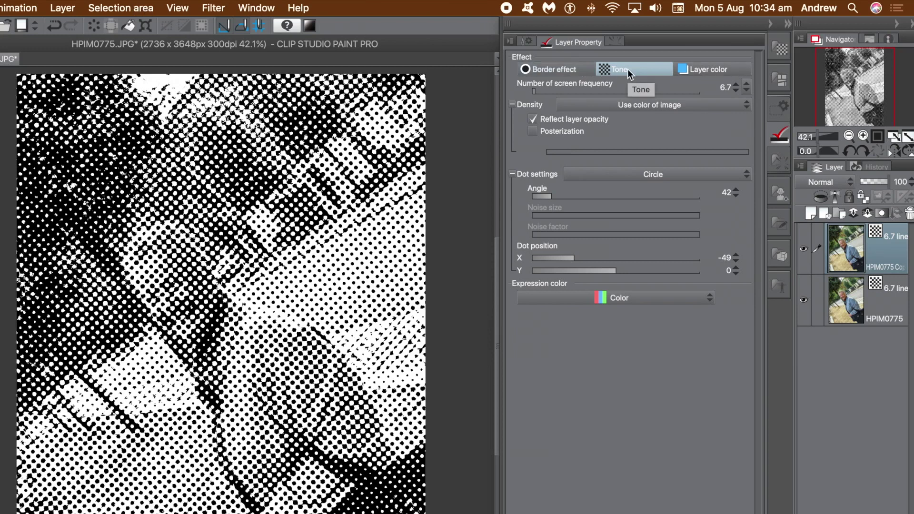
{"action": "left_click", "coordinate": [541, 91]}
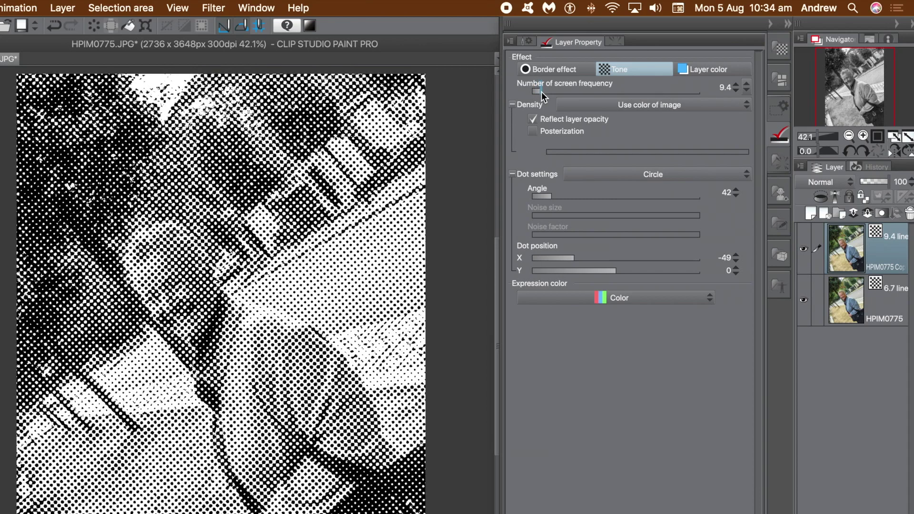
{"action": "left_click", "coordinate": [538, 92]}
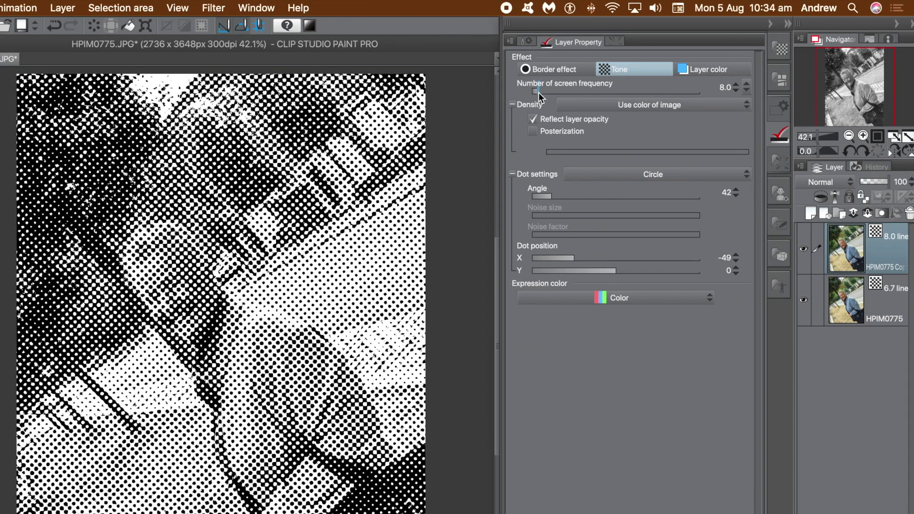
{"action": "left_click", "coordinate": [568, 195]}
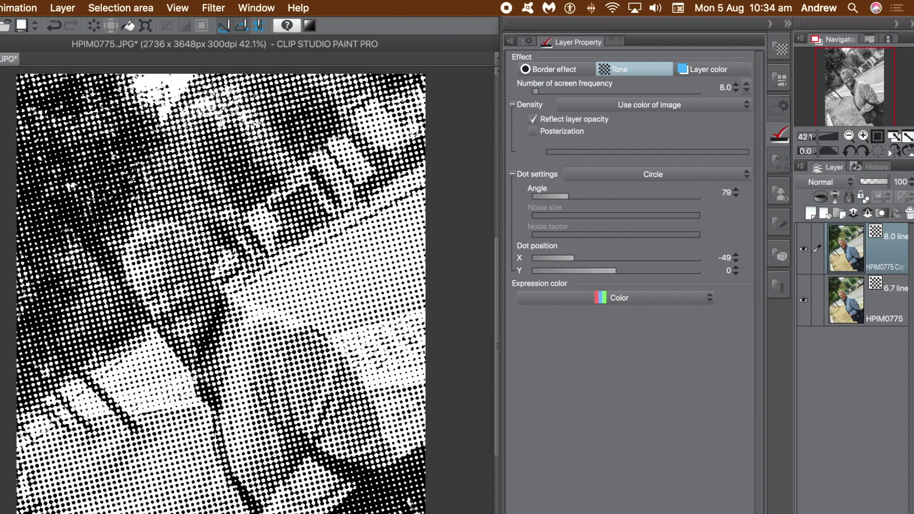
- Compare Darken, Lighten, Difference and Hard mix blends on the copy, finally choosing Darken
{"action": "left_click", "coordinate": [827, 184]}
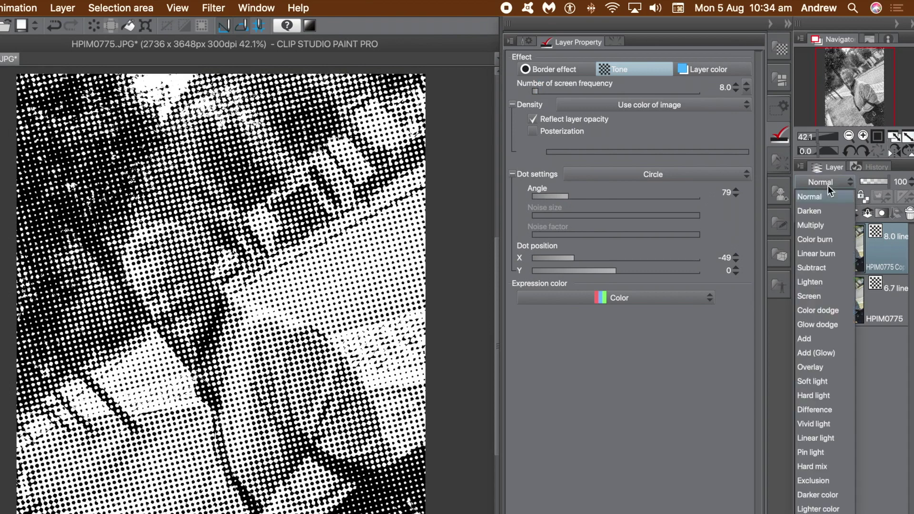
{"action": "left_click", "coordinate": [815, 211]}
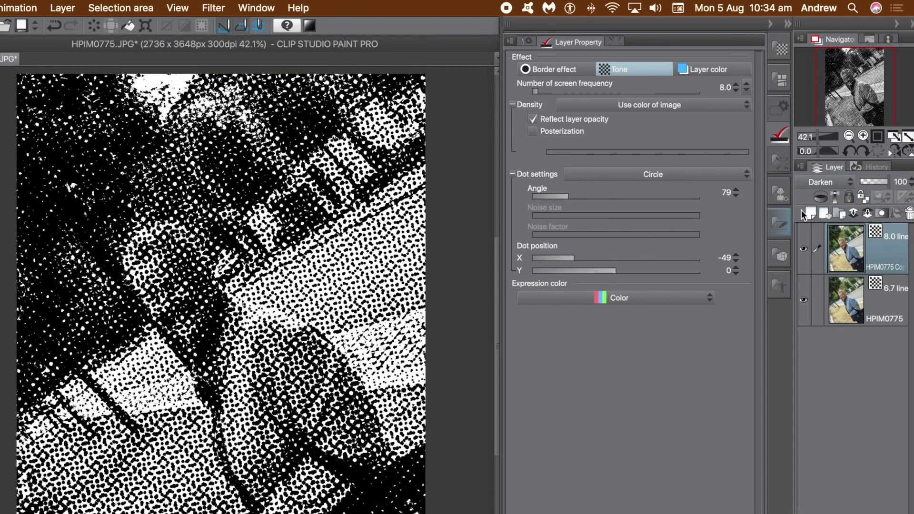
{"action": "left_click", "coordinate": [822, 186]}
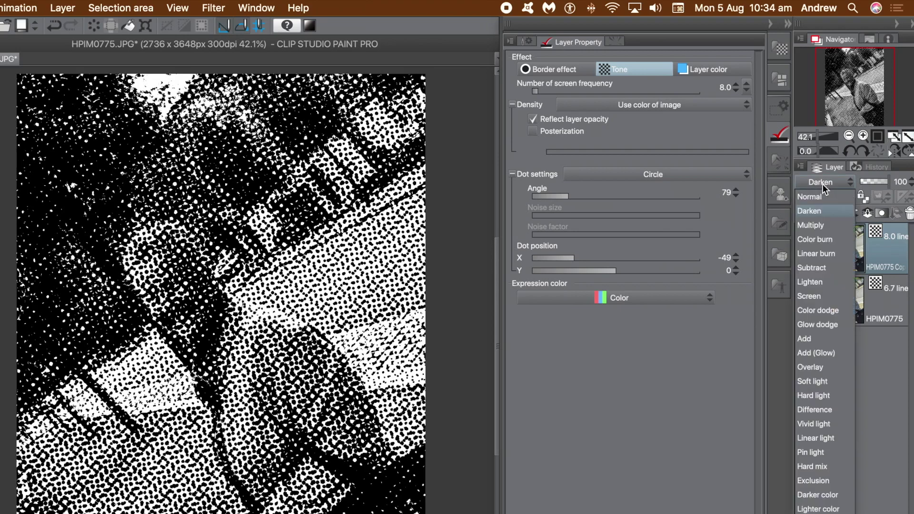
{"action": "left_click", "coordinate": [811, 286]}
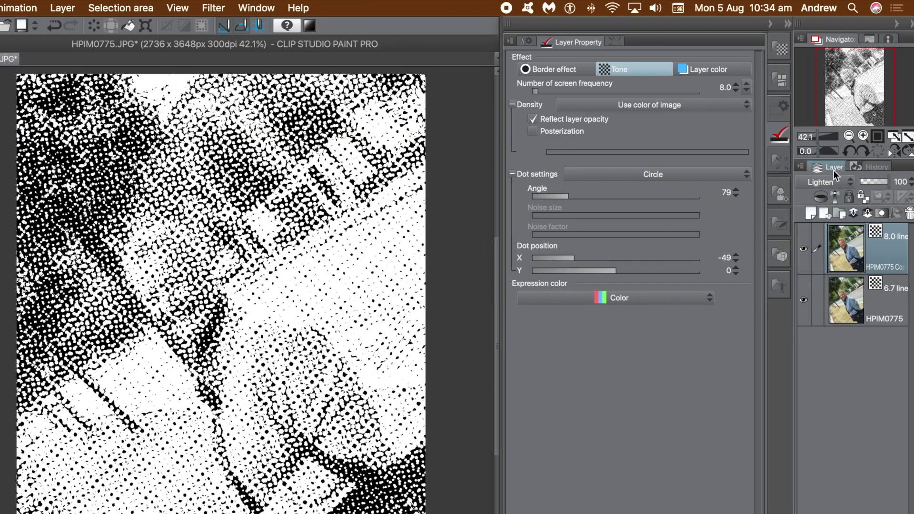
{"action": "left_click", "coordinate": [829, 185]}
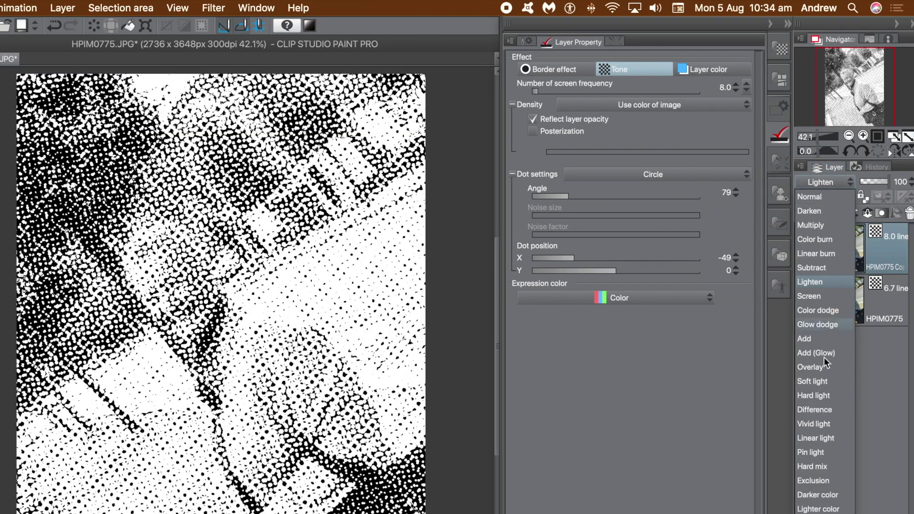
{"action": "left_click", "coordinate": [809, 411]}
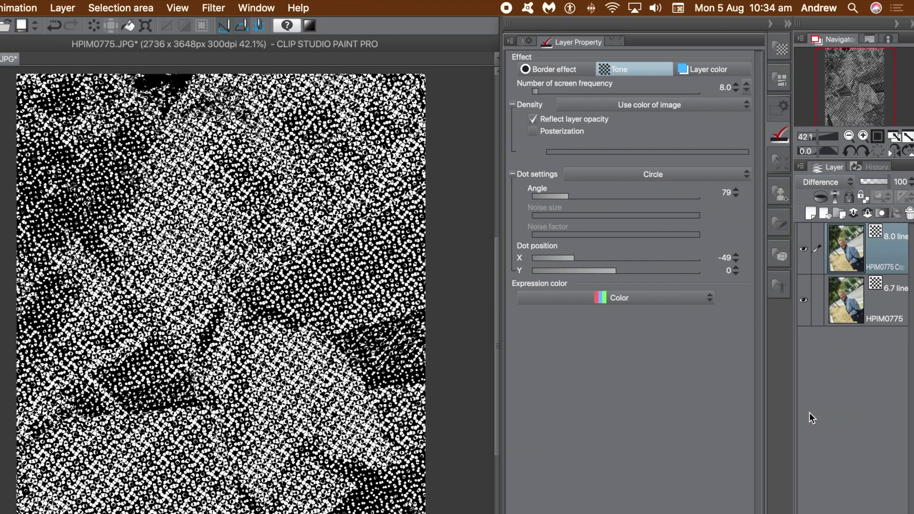
{"action": "left_click", "coordinate": [819, 183]}
{"action": "left_click", "coordinate": [812, 465]}
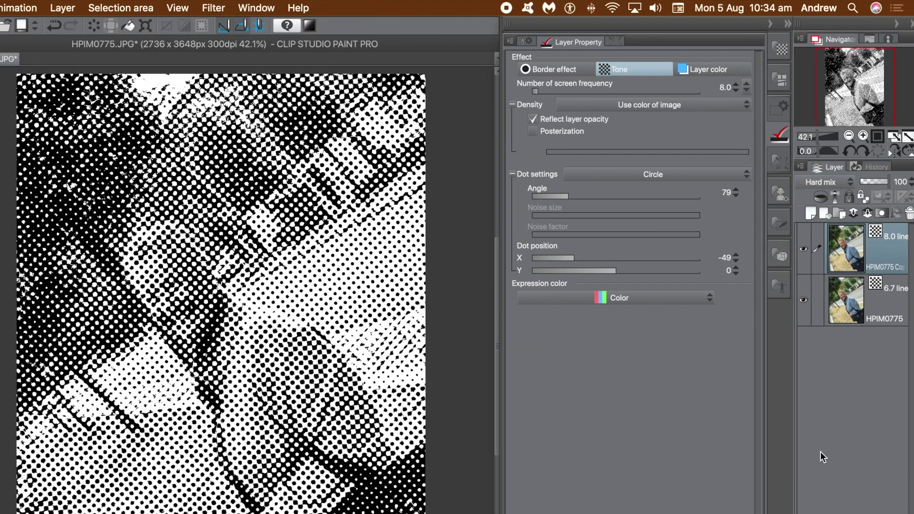
{"action": "left_click", "coordinate": [820, 182]}
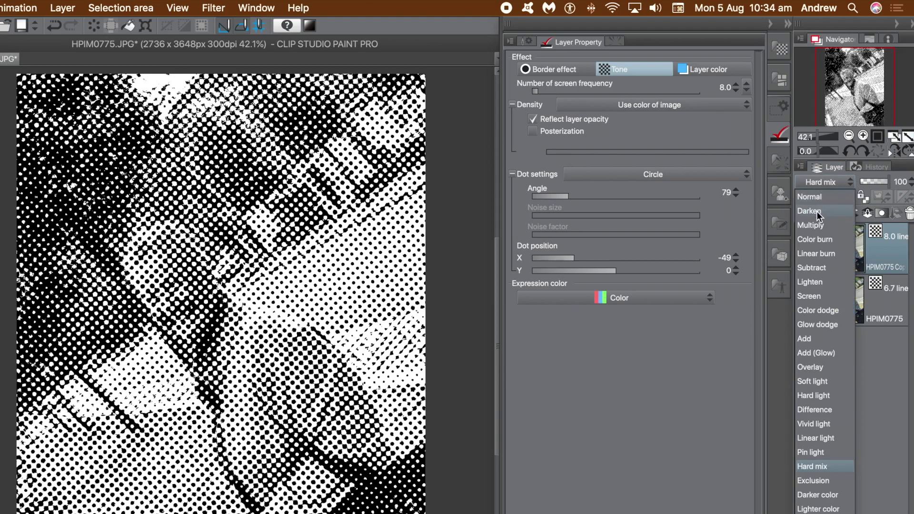
{"action": "left_click", "coordinate": [818, 210]}
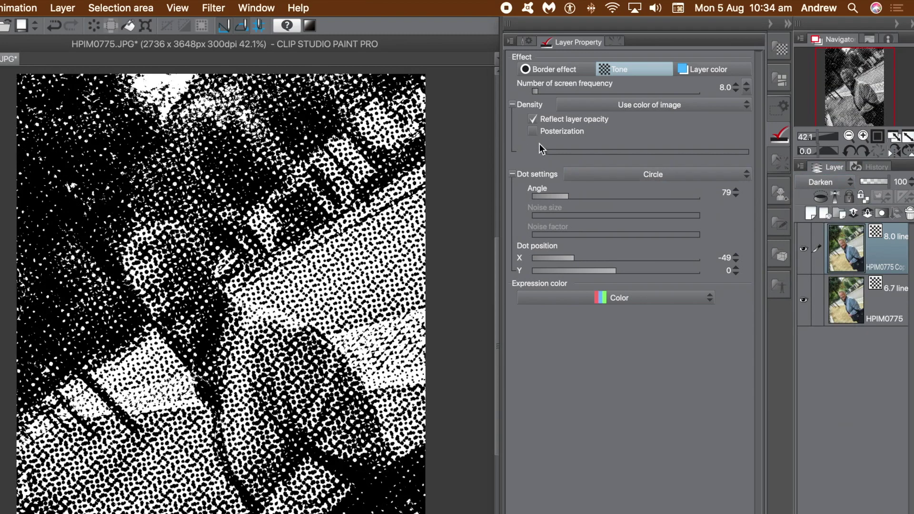
- Set the copy's tone angle to 103, coarsen its frequency, and shift it to X -10
{"action": "mouse_move", "coordinate": [561, 201]}
{"action": "left_mouse_down"}
{"action": "mouse_move", "coordinate": [588, 198]}
{"action": "mouse_move", "coordinate": [579, 199]}
{"action": "left_mouse_up"}
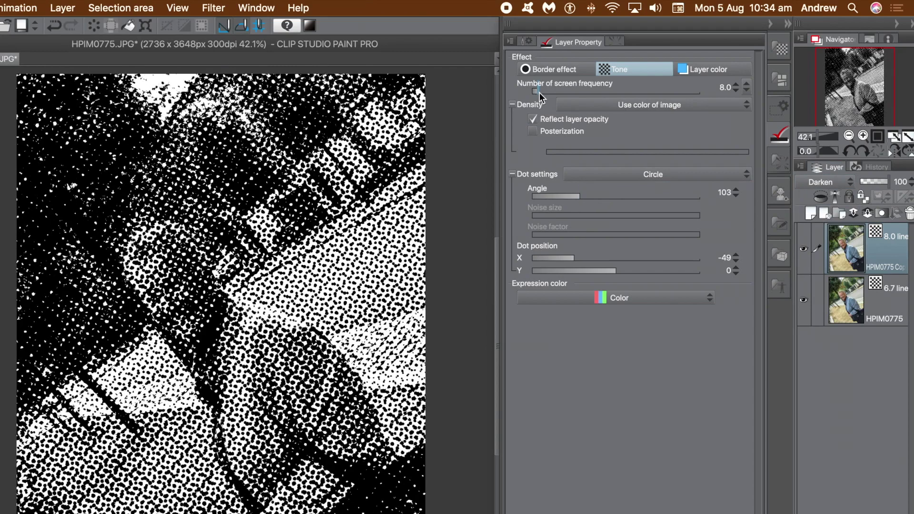
{"action": "left_click_drag", "start_coordinate": [539, 93], "coordinate": [533, 93]}
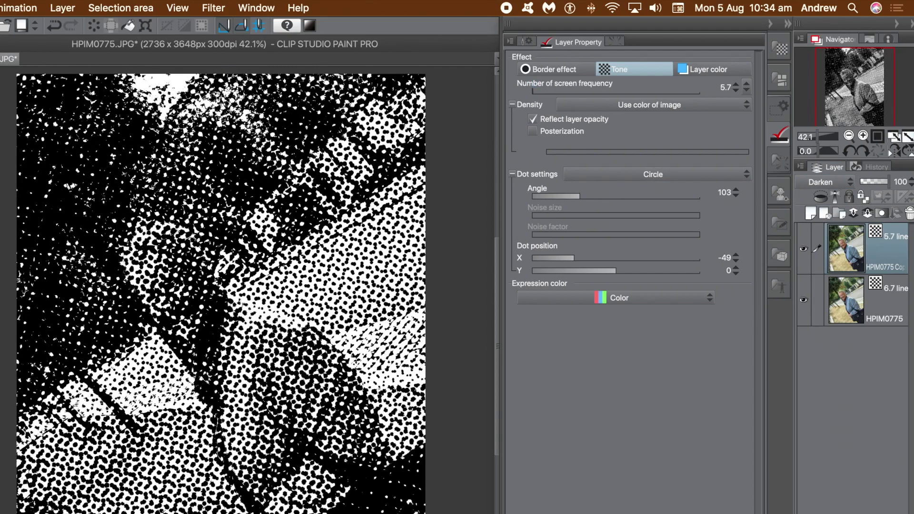
{"action": "mouse_move", "coordinate": [578, 262]}
{"action": "left_mouse_down"}
{"action": "mouse_move", "coordinate": [564, 255]}
{"action": "mouse_move", "coordinate": [608, 259]}
{"action": "mouse_move", "coordinate": [576, 272]}
{"action": "left_mouse_up"}
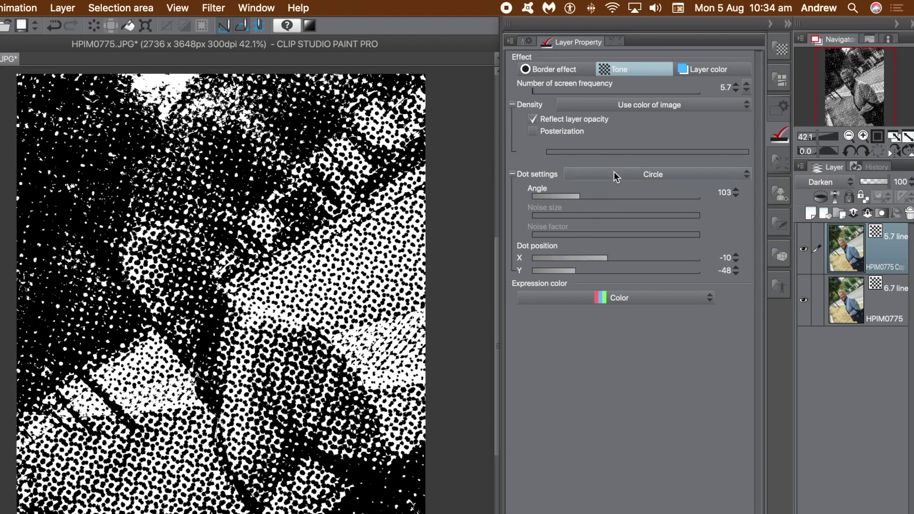
- Try Square, Lozenge and Line tone shapes, shifting the line pattern to X -32
{"action": "left_click", "coordinate": [647, 174]}
{"action": "left_click", "coordinate": [609, 203]}
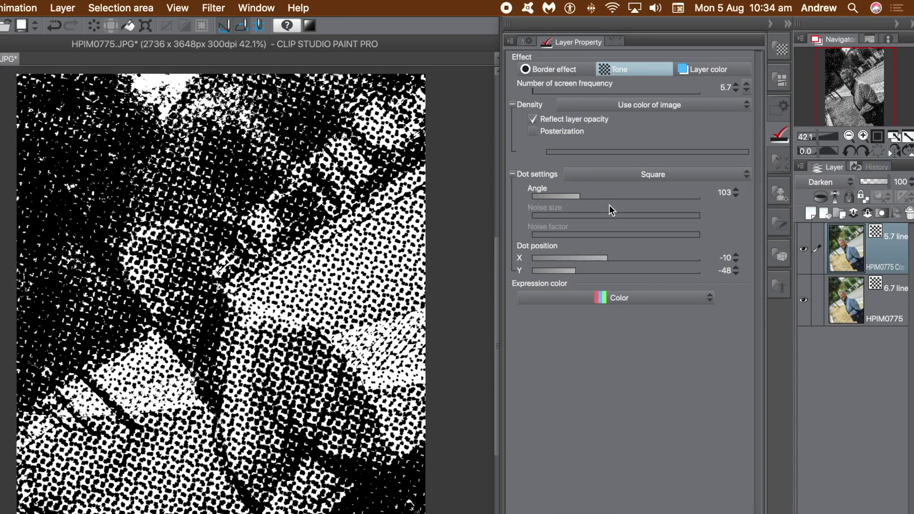
{"action": "left_click", "coordinate": [610, 176]}
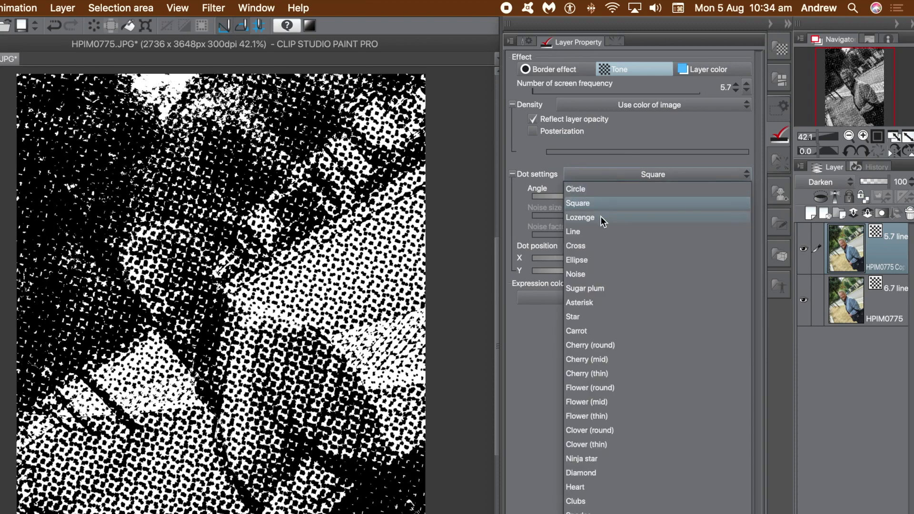
{"action": "left_click", "coordinate": [602, 215]}
{"action": "left_click", "coordinate": [621, 179]}
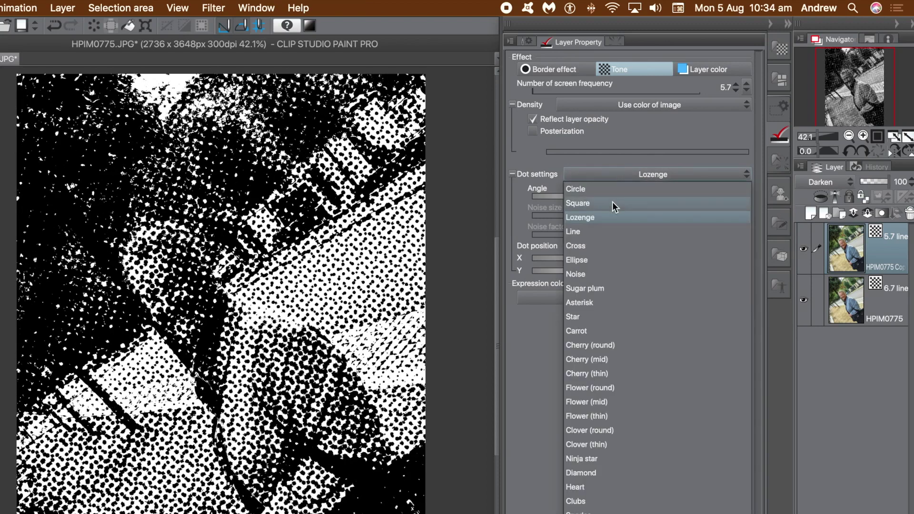
{"action": "left_click", "coordinate": [599, 230]}
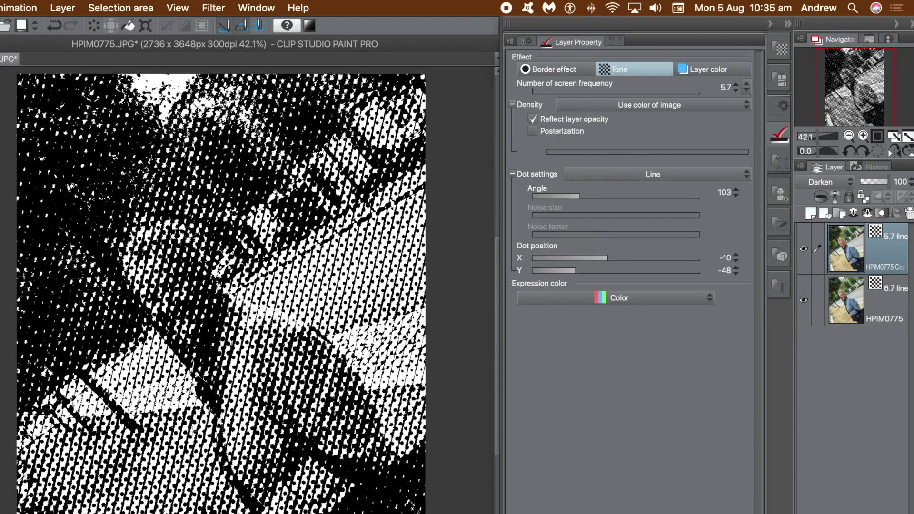
{"action": "left_click_drag", "start_coordinate": [595, 256], "coordinate": [561, 270]}
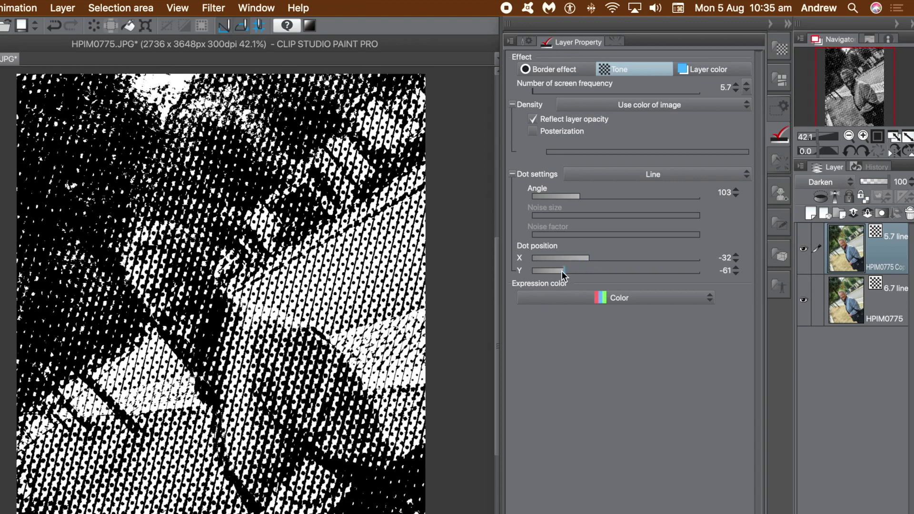
- Try the Cross shape, then pick Noise with noise size 716 and a lower noise factor
{"action": "left_click", "coordinate": [613, 176]}
{"action": "left_click", "coordinate": [585, 246]}
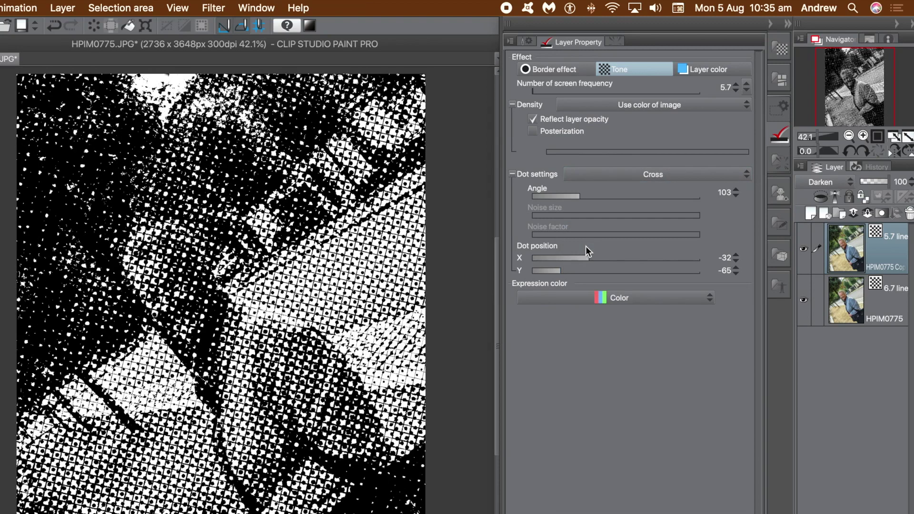
{"action": "left_click", "coordinate": [622, 176]}
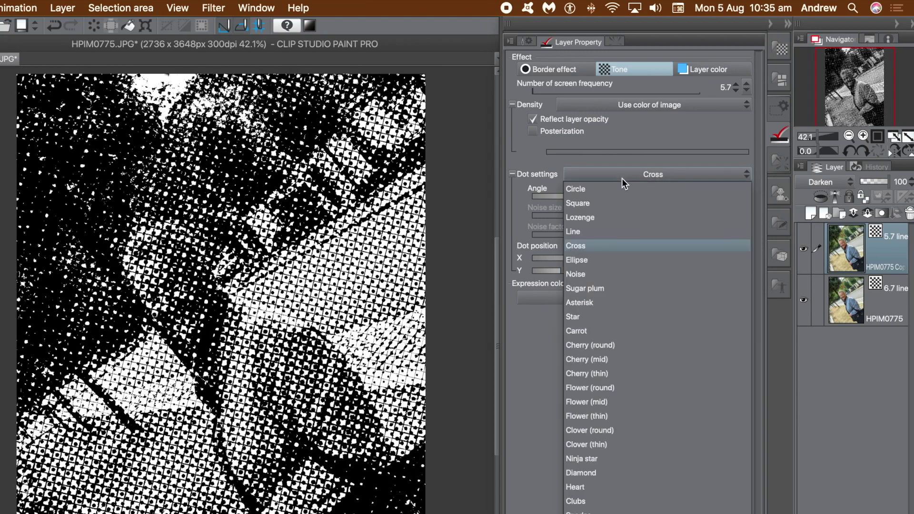
{"action": "left_click", "coordinate": [597, 274]}
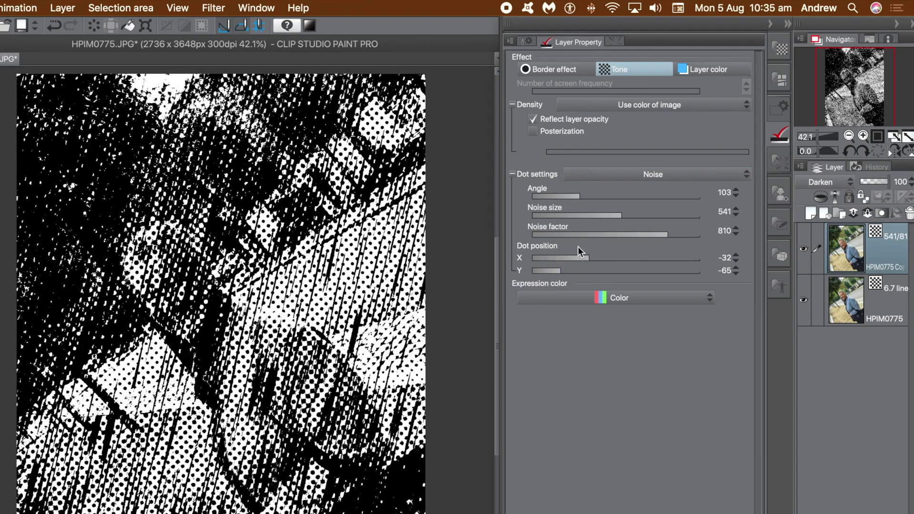
{"action": "left_click", "coordinate": [581, 215]}
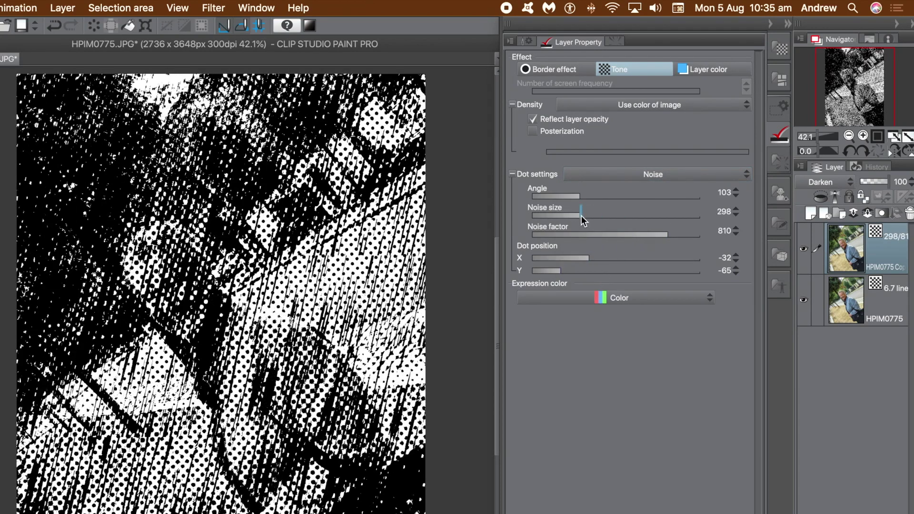
{"action": "mouse_move", "coordinate": [590, 215]}
{"action": "left_mouse_down"}
{"action": "mouse_move", "coordinate": [648, 215]}
{"action": "mouse_move", "coordinate": [652, 225]}
{"action": "mouse_move", "coordinate": [622, 234]}
{"action": "left_mouse_up"}
{"action": "left_click", "coordinate": [827, 181]}
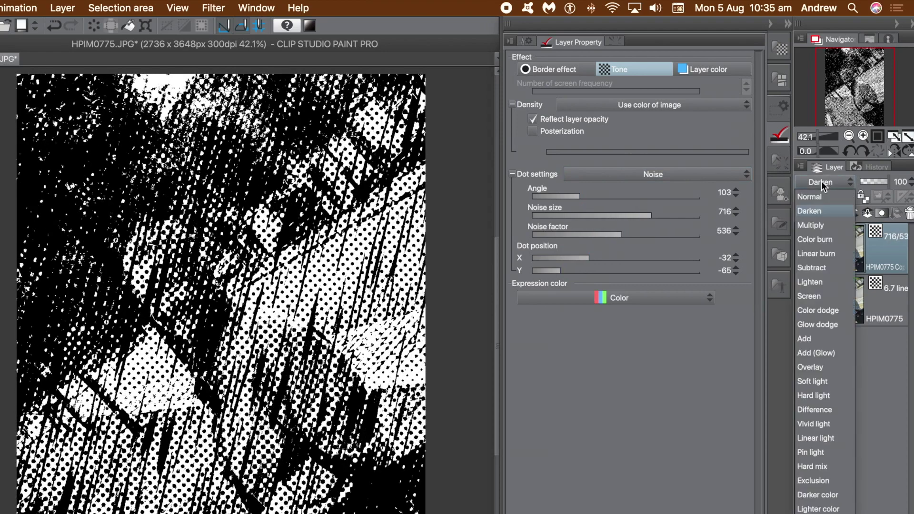
{"action": "left_click", "coordinate": [810, 283]}
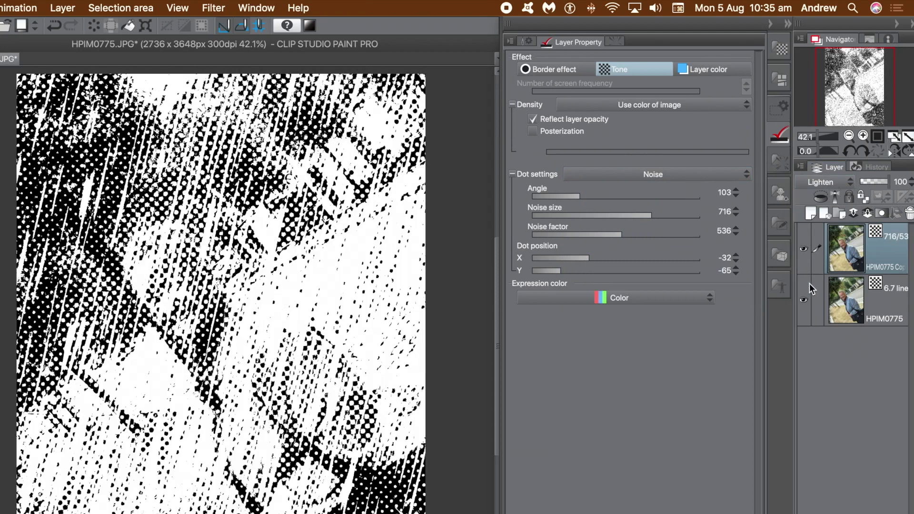
{"action": "left_click", "coordinate": [825, 181]}
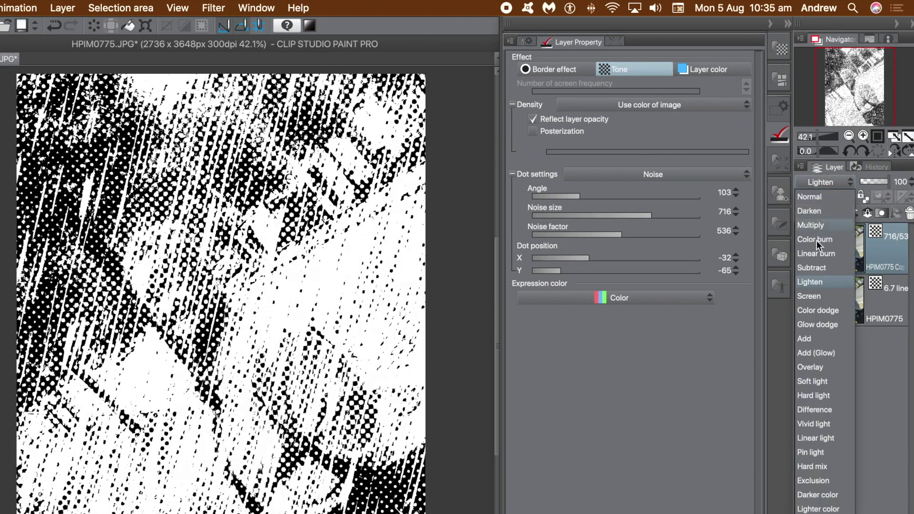
{"action": "left_click", "coordinate": [813, 296]}
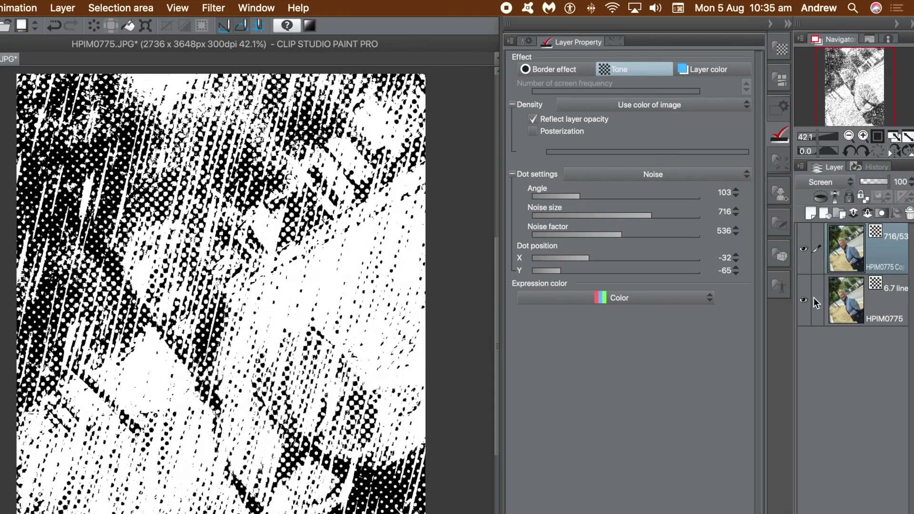
{"action": "left_click", "coordinate": [826, 183]}
{"action": "left_click", "coordinate": [815, 211]}
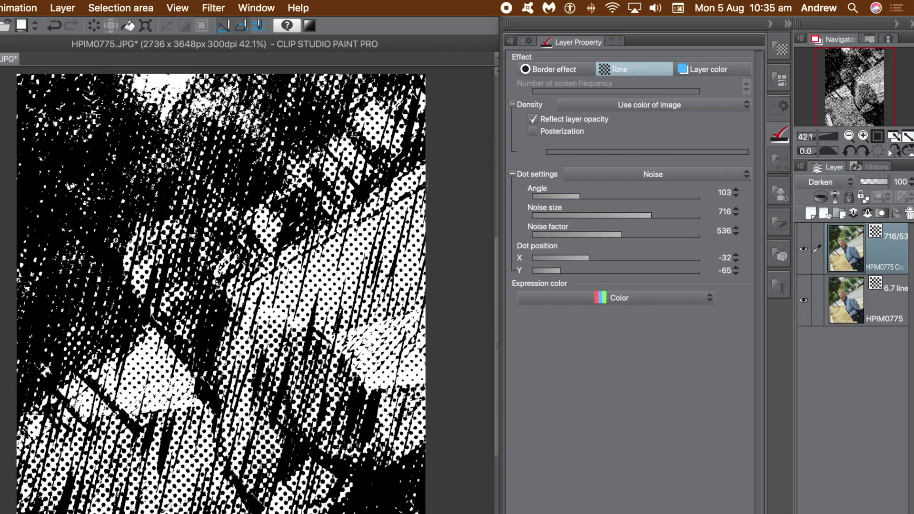
- Turn on red layer colour for the copied noise tone with a blue sub colour
{"action": "left_click", "coordinate": [727, 70]}
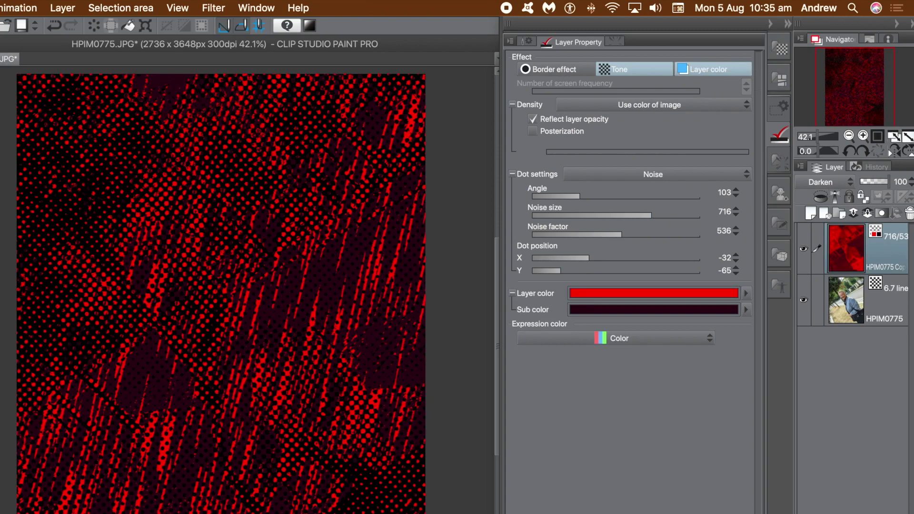
{"action": "left_click", "coordinate": [602, 304]}
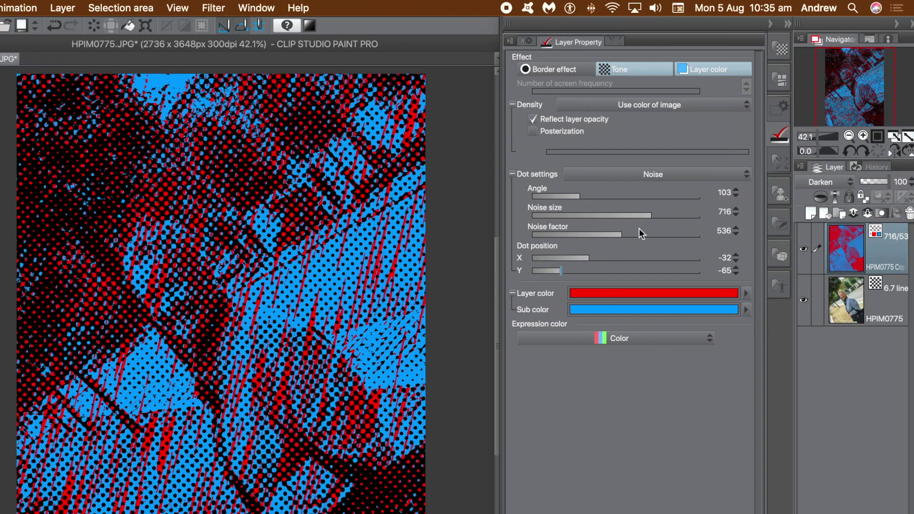
{"action": "left_click", "coordinate": [880, 314]}
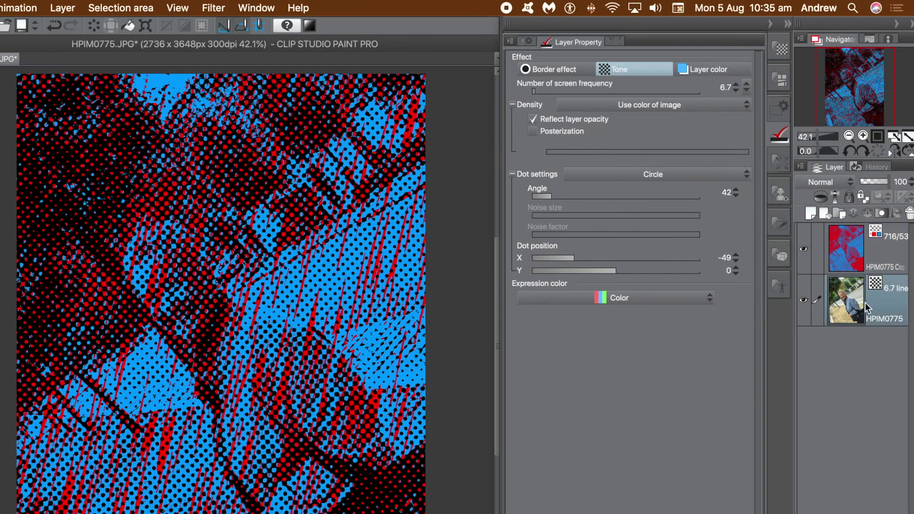
{"action": "left_click", "coordinate": [635, 175]}
{"action": "left_click", "coordinate": [603, 237]}
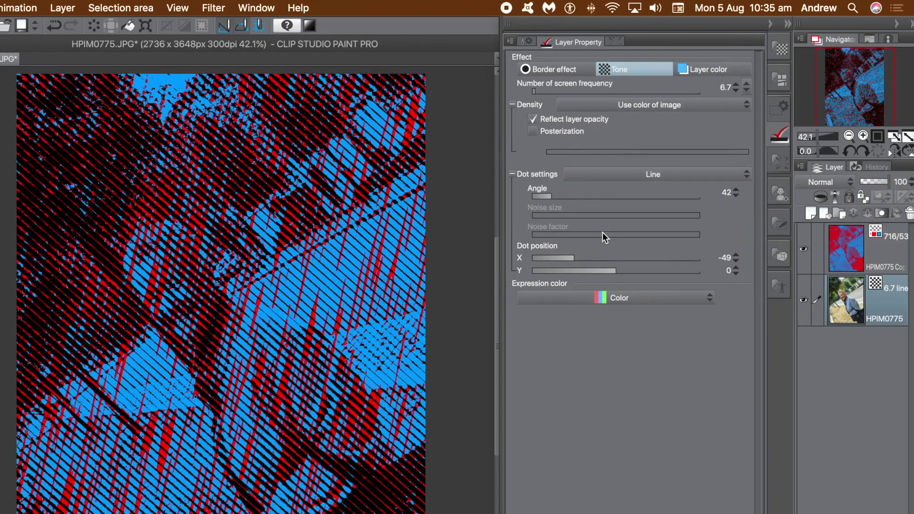
{"action": "left_click", "coordinate": [643, 174]}
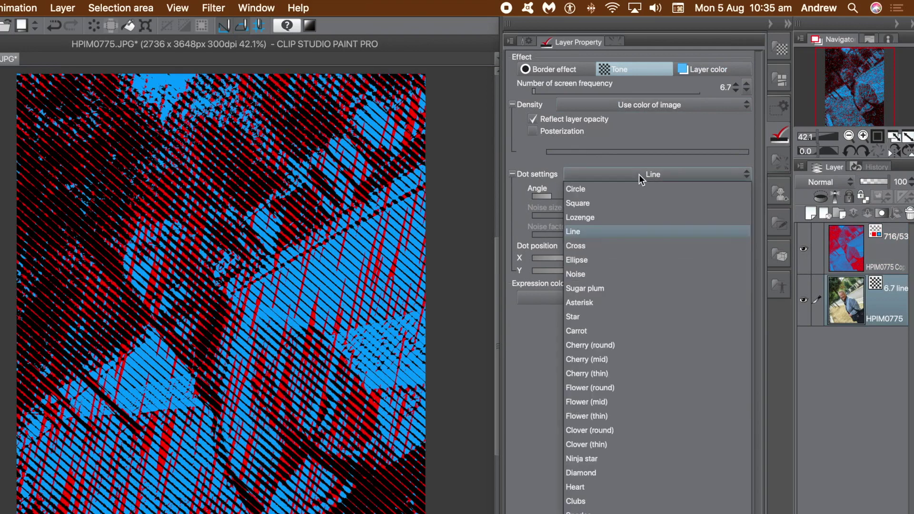
{"action": "left_click", "coordinate": [604, 274]}
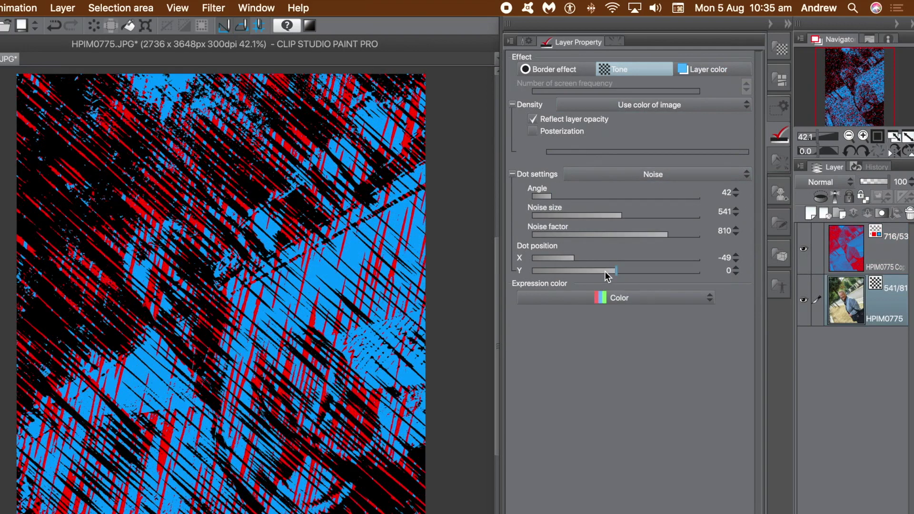
{"action": "left_click", "coordinate": [654, 174]}
{"action": "left_click", "coordinate": [608, 357]}
{"action": "left_click", "coordinate": [639, 176]}
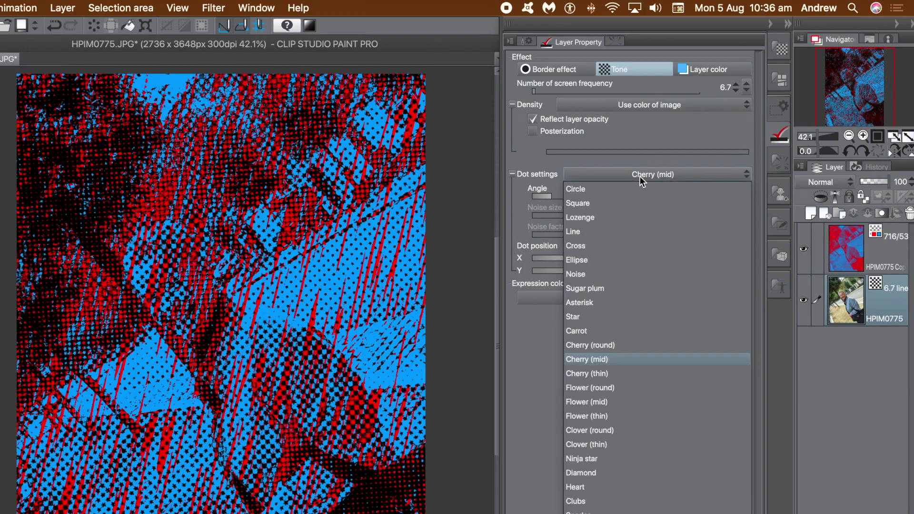
{"action": "left_click", "coordinate": [605, 189]}
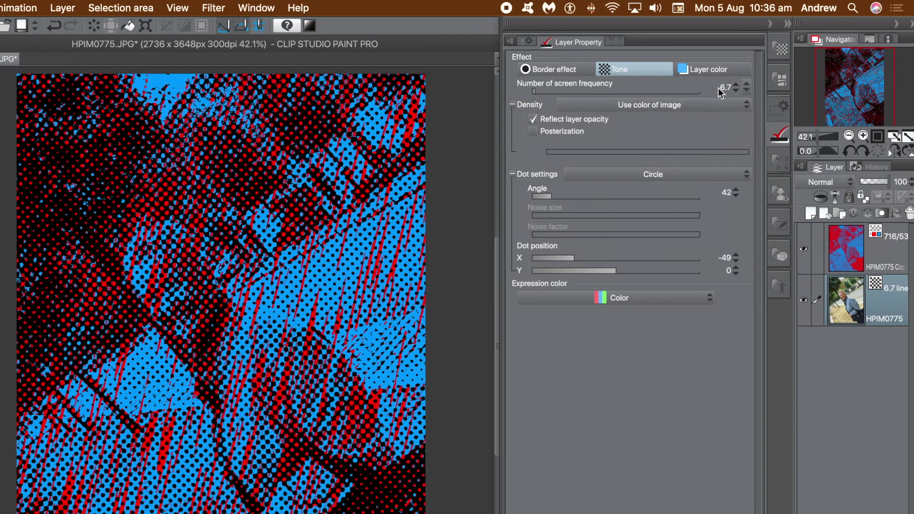
- Switch Layer color off on the lower tone layer and the top HPIM0775 Copy layer
{"action": "left_click", "coordinate": [709, 69]}
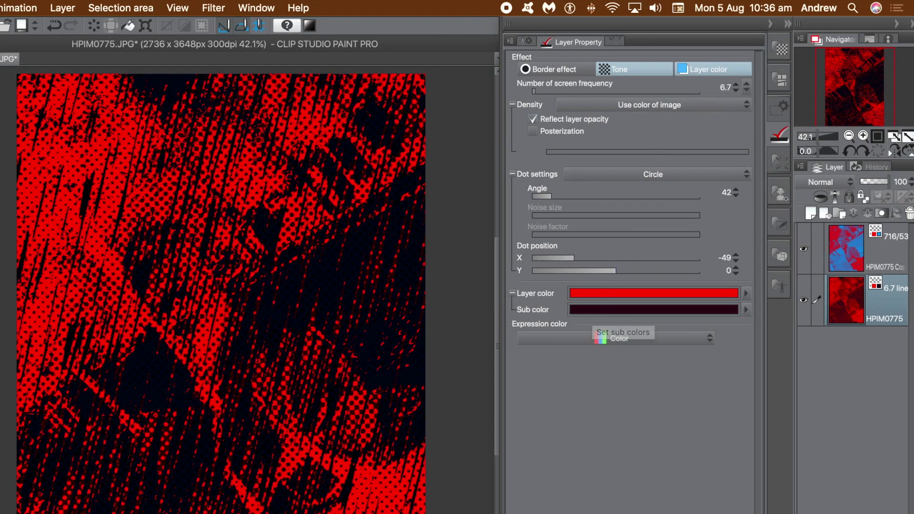
{"action": "left_click", "coordinate": [606, 310]}
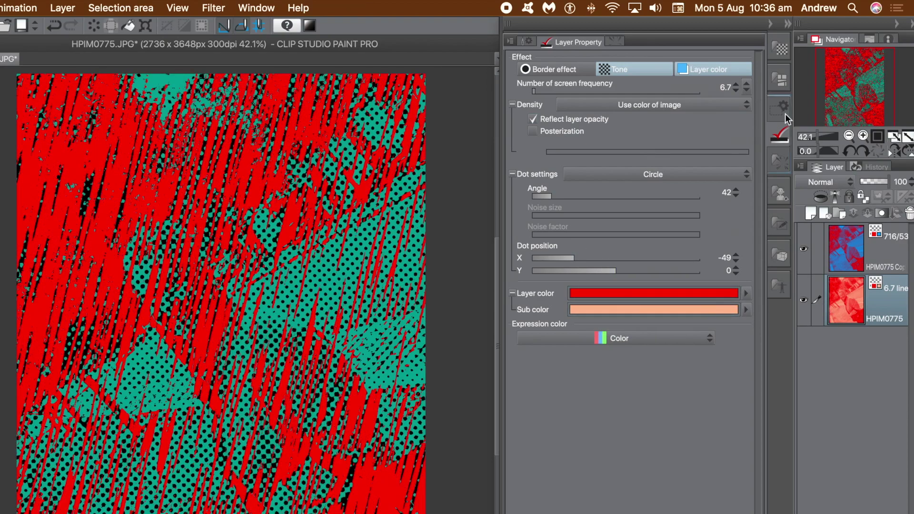
{"action": "left_click", "coordinate": [718, 73]}
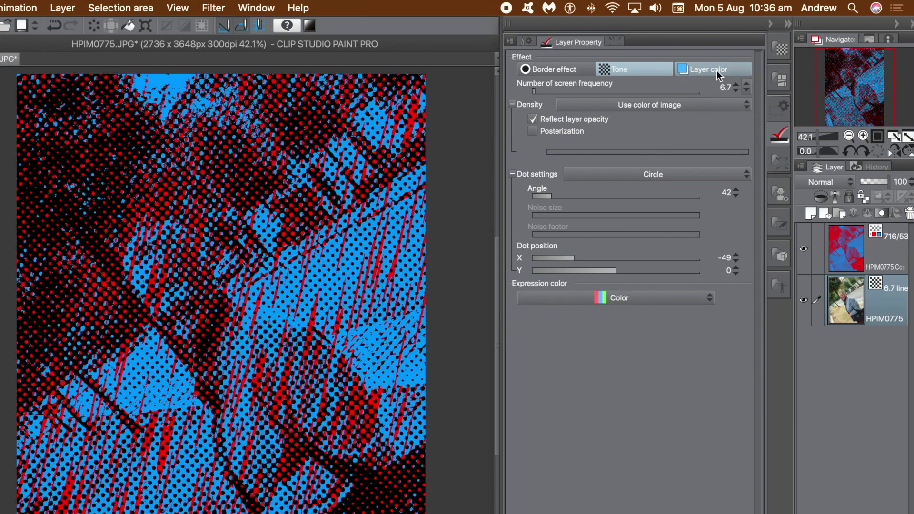
{"action": "left_click", "coordinate": [860, 244]}
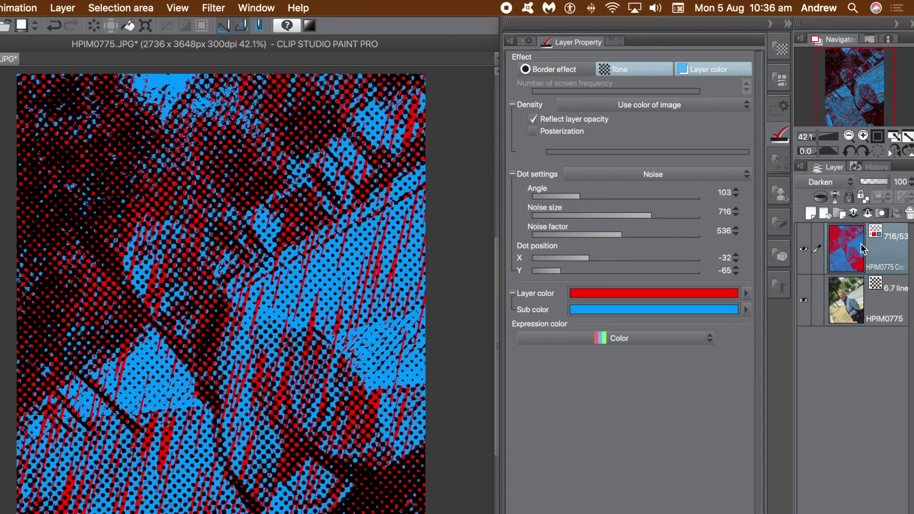
{"action": "left_click", "coordinate": [714, 69]}
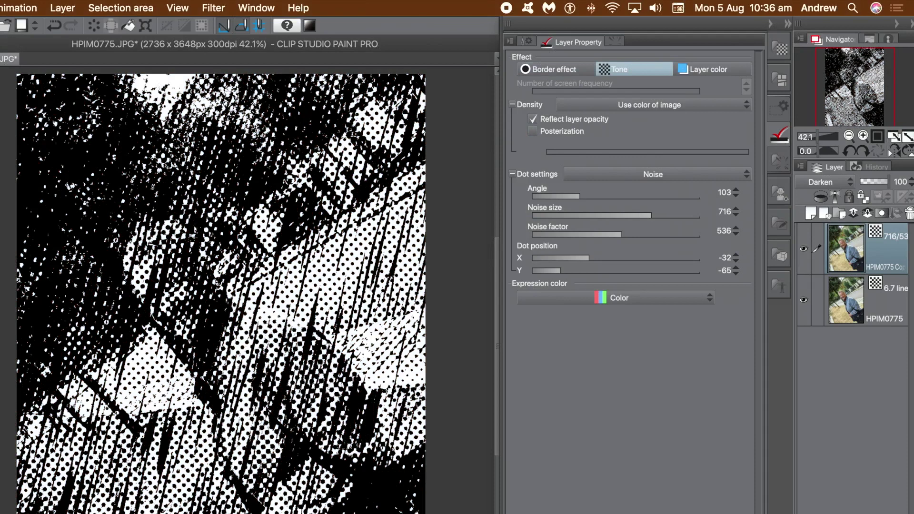
{"action": "left_click", "coordinate": [72, 12]}
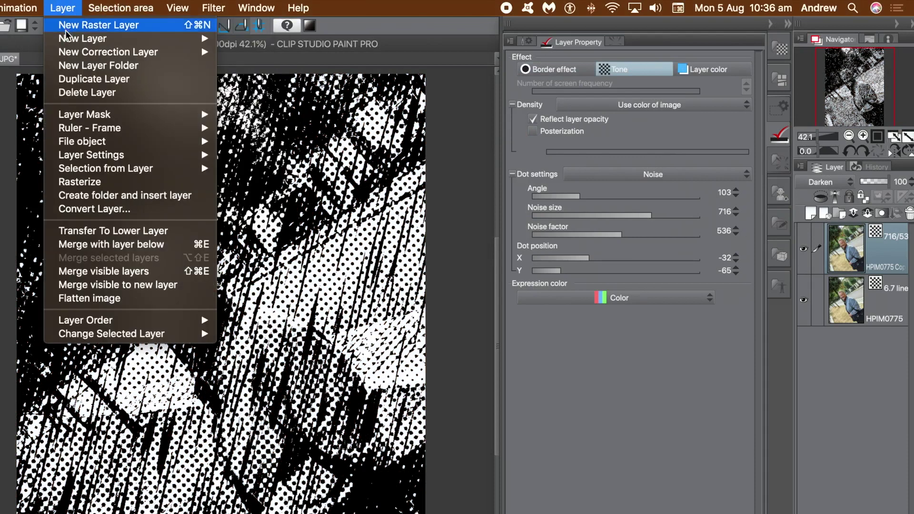
- Duplicate the noise tone layer and set the copy's blend mode to Add
{"action": "left_click", "coordinate": [66, 79]}
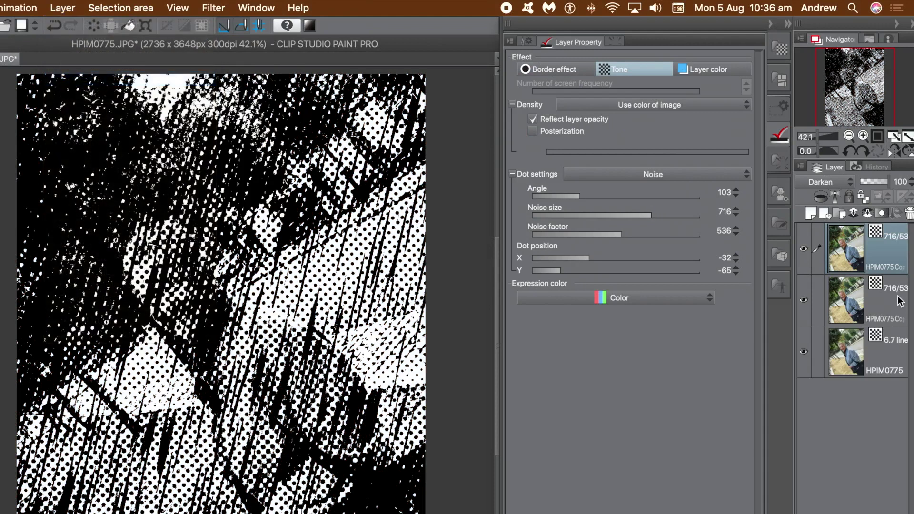
{"action": "left_click", "coordinate": [828, 182]}
{"action": "left_click", "coordinate": [826, 223]}
{"action": "left_click", "coordinate": [828, 183]}
{"action": "left_click", "coordinate": [807, 341]}
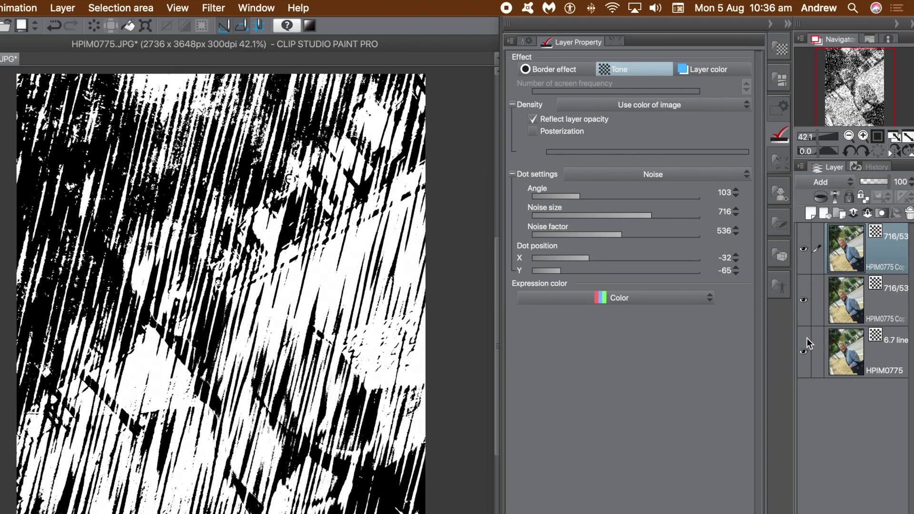
- Rotate the copy's tone to angle 162 and switch its dots to Lozenge
{"action": "left_click", "coordinate": [612, 198]}
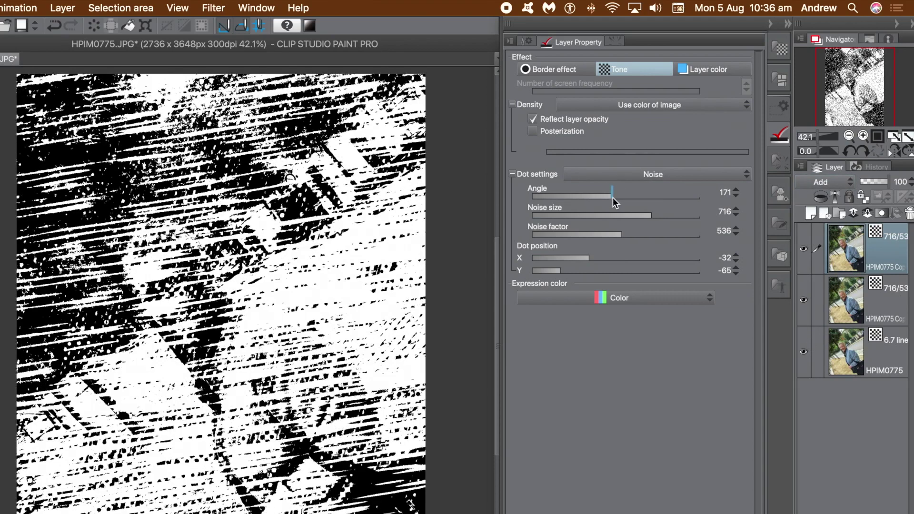
{"action": "left_click_drag", "start_coordinate": [612, 198], "coordinate": [609, 200]}
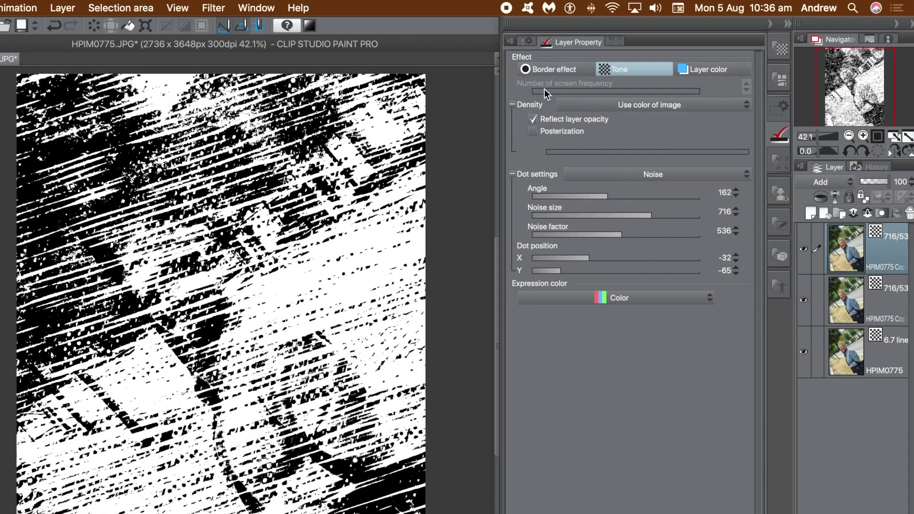
{"action": "left_click", "coordinate": [625, 176]}
{"action": "left_click", "coordinate": [593, 213]}
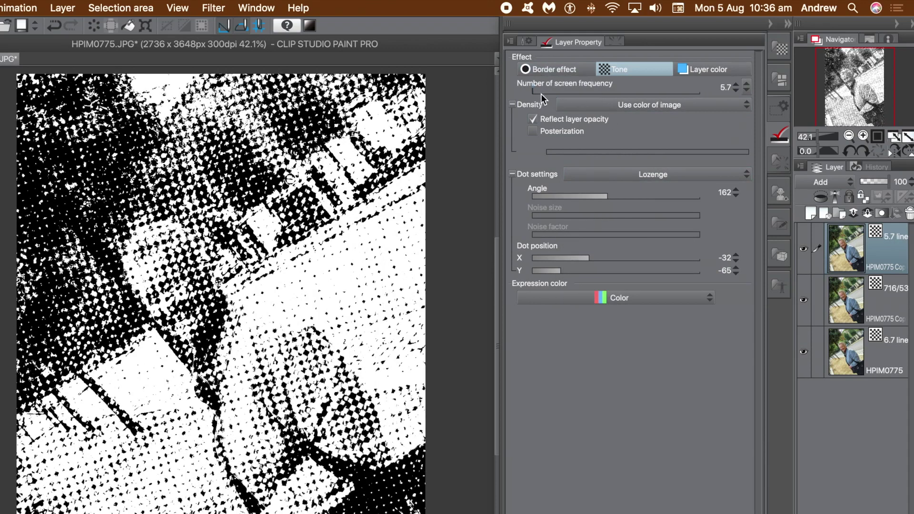
- Make the top tone a Line screen at 6.4 lines, angle 80, offset X -71, Y -65
{"action": "mouse_move", "coordinate": [541, 93]}
{"action": "left_mouse_down"}
{"action": "mouse_move", "coordinate": [533, 92]}
{"action": "mouse_move", "coordinate": [540, 104]}
{"action": "left_mouse_up"}
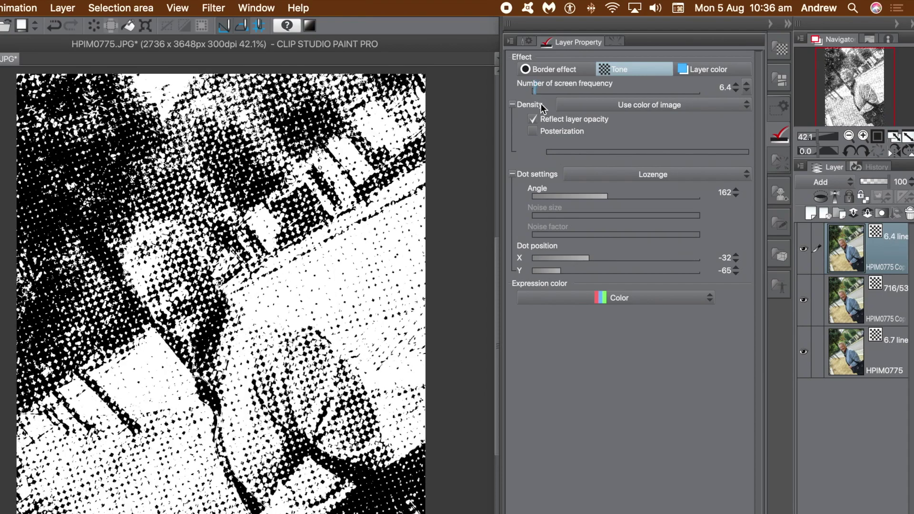
{"action": "left_click_drag", "start_coordinate": [571, 257], "coordinate": [556, 258]}
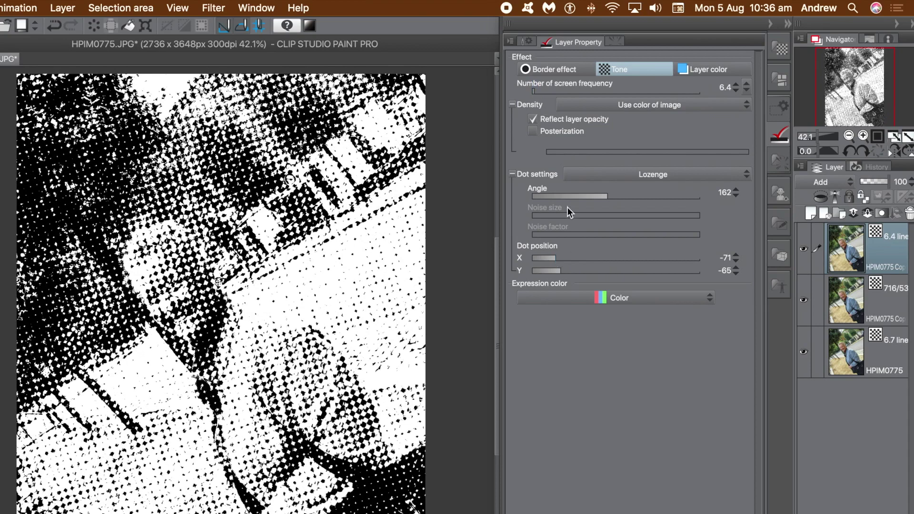
{"action": "left_click_drag", "start_coordinate": [567, 195], "coordinate": [569, 195]}
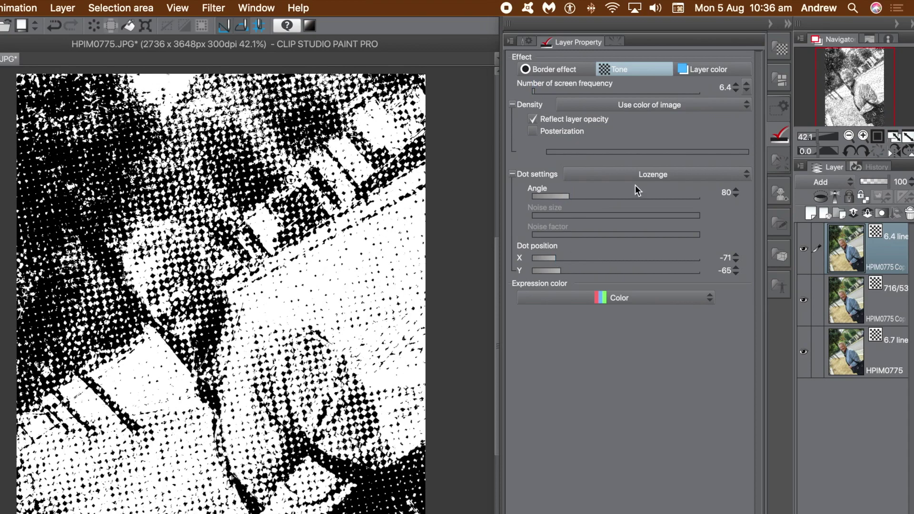
{"action": "left_click", "coordinate": [634, 173]}
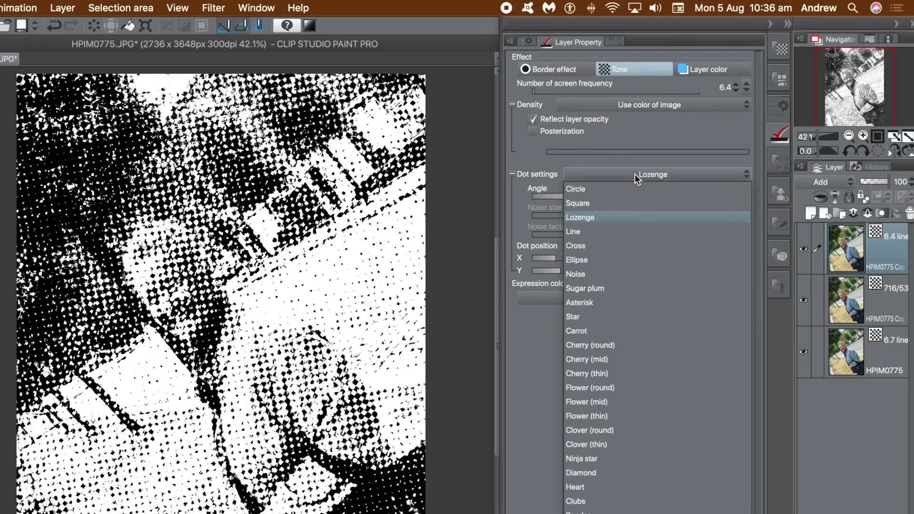
{"action": "left_click", "coordinate": [587, 302]}
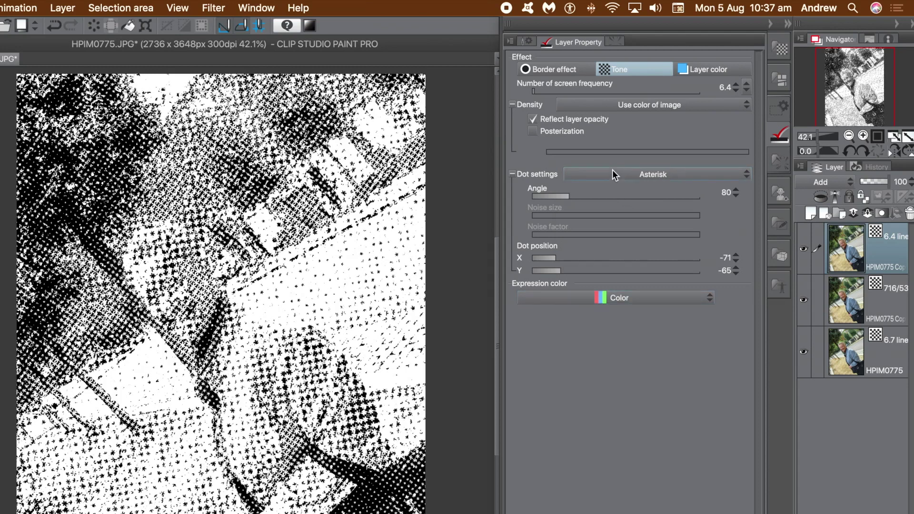
{"action": "left_click", "coordinate": [612, 172]}
{"action": "left_click", "coordinate": [587, 230]}
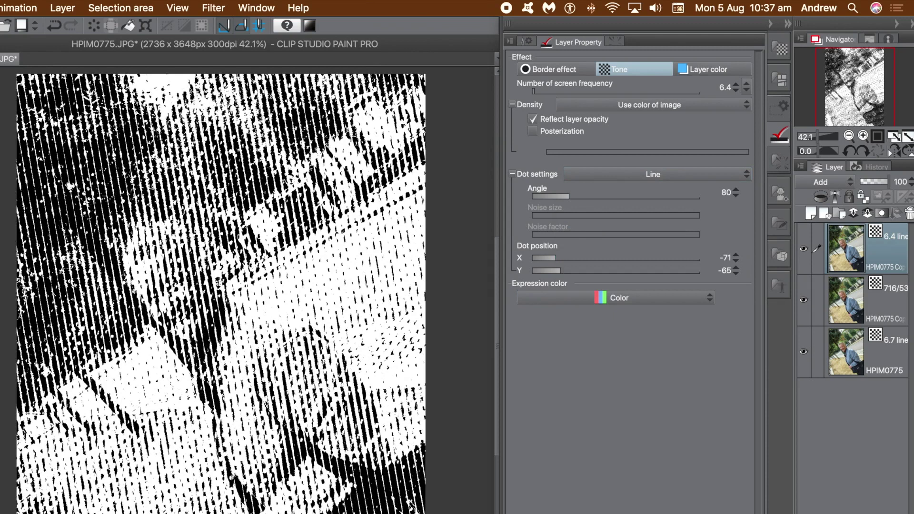
{"action": "left_click", "coordinate": [53, 8]}
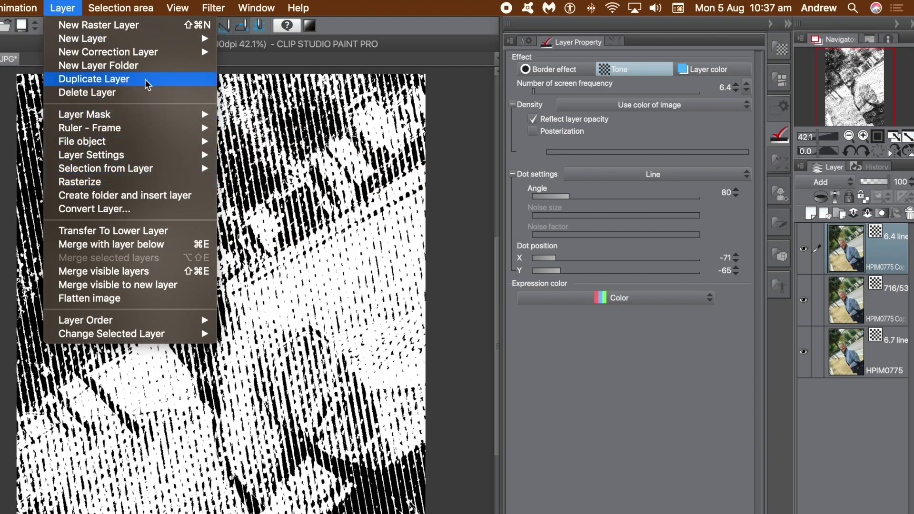
- Flatten the photo and all tone layers into one normal Layer 1
{"action": "left_click", "coordinate": [453, 8]}
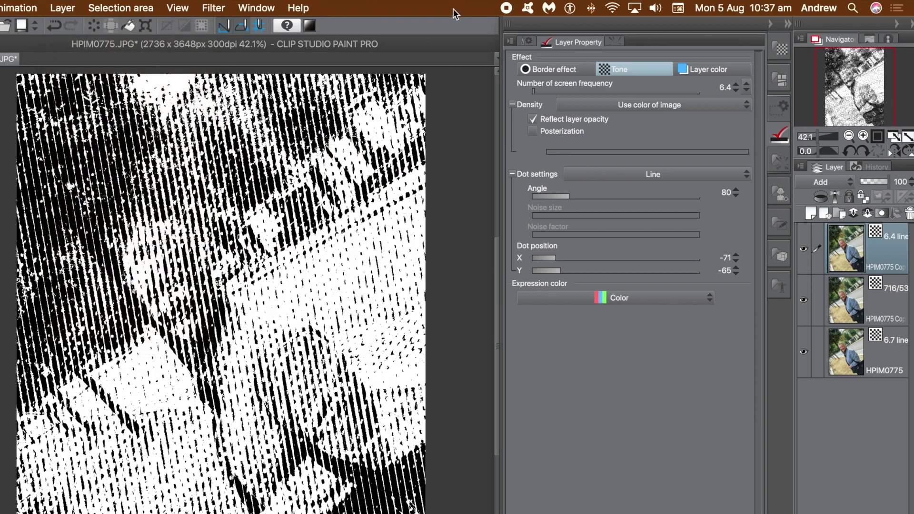
{"action": "left_click", "coordinate": [63, 7]}
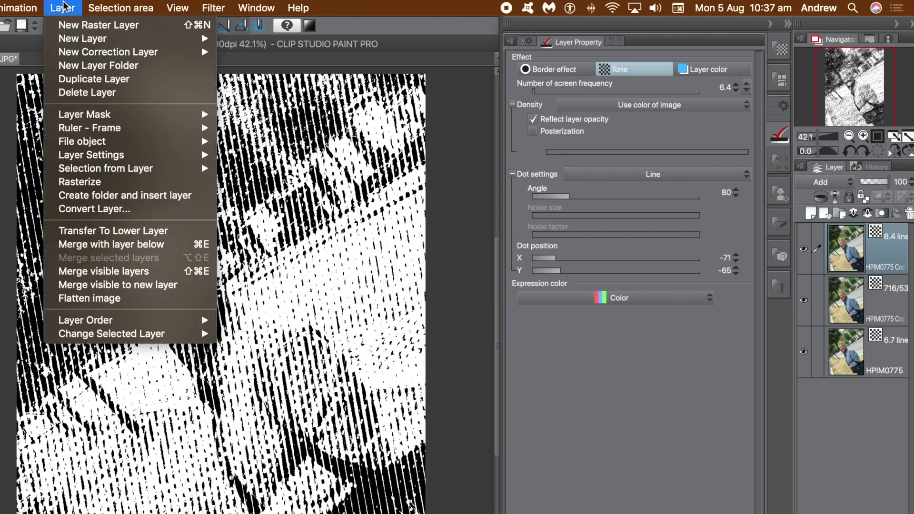
{"action": "left_click", "coordinate": [85, 298]}
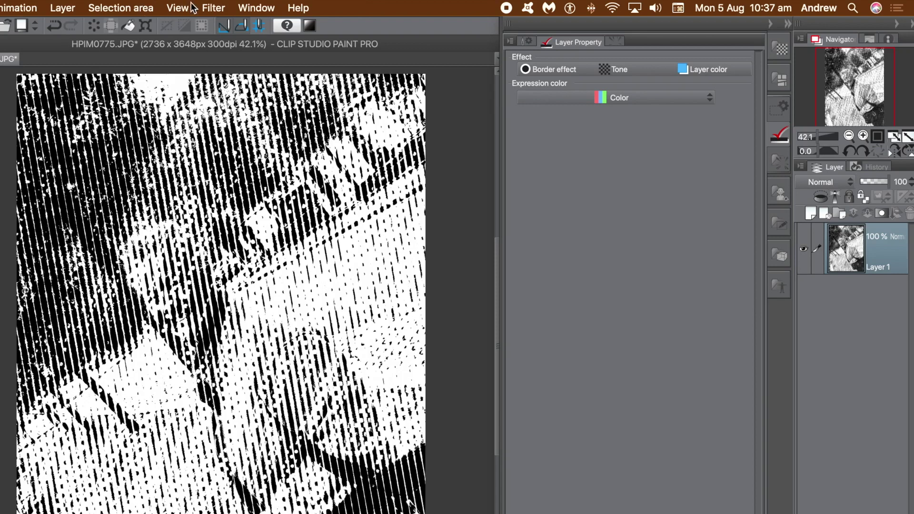
{"action": "left_click", "coordinate": [213, 8]}
- Apply a Gaussian blur with area 12.14 to the flattened Layer 1
{"action": "mouse_move", "coordinate": [218, 27]}
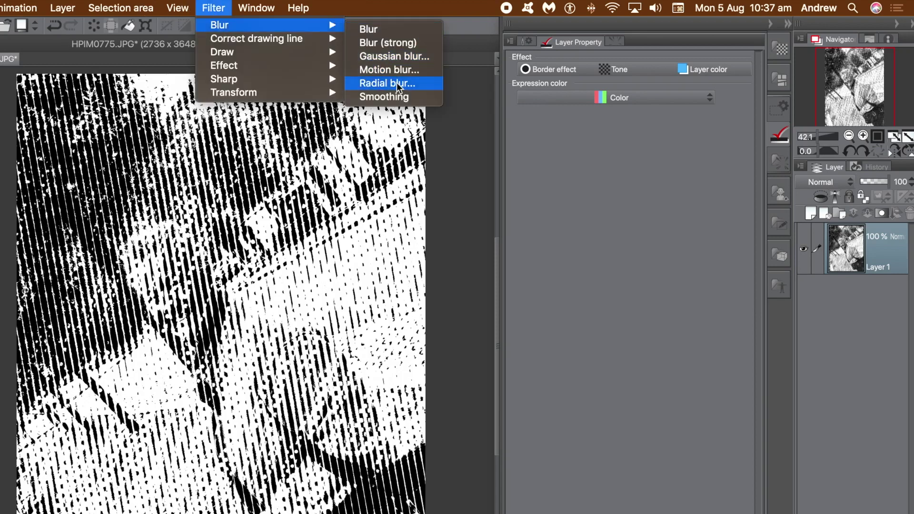
{"action": "left_click", "coordinate": [397, 56]}
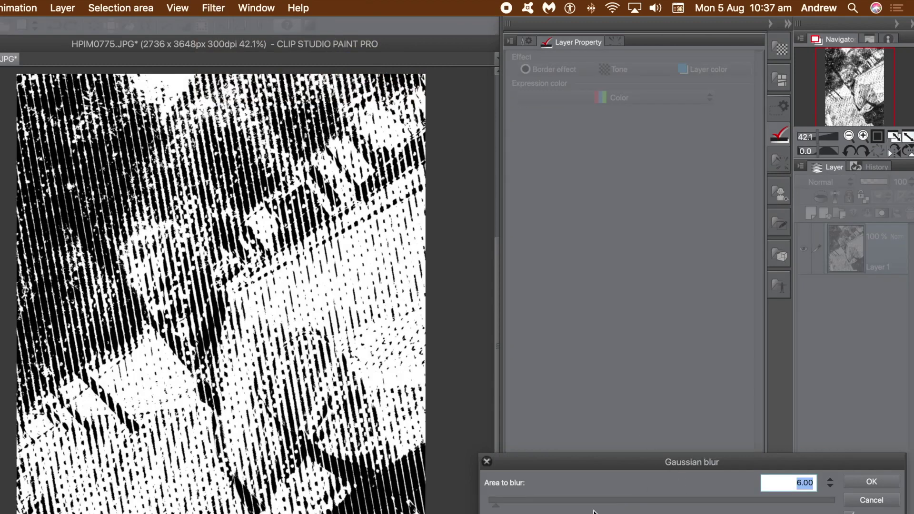
{"action": "left_click", "coordinate": [508, 509]}
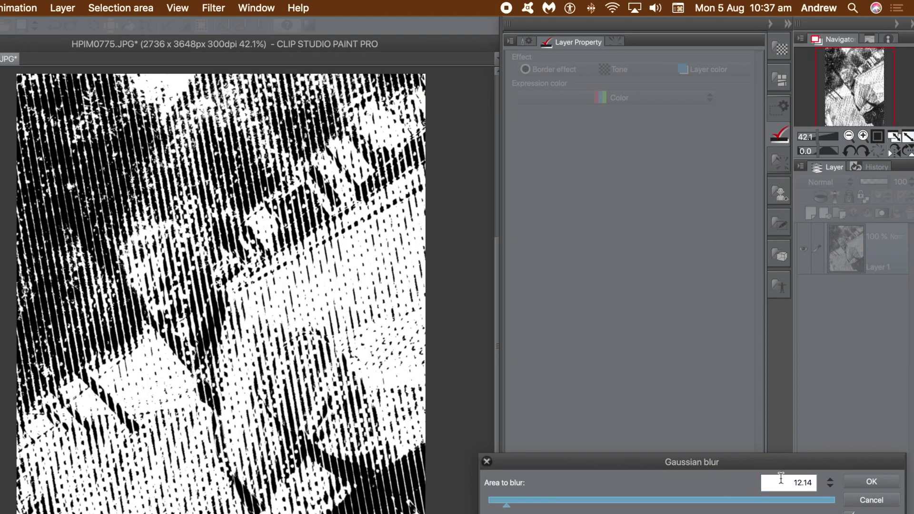
{"action": "left_click", "coordinate": [871, 481]}
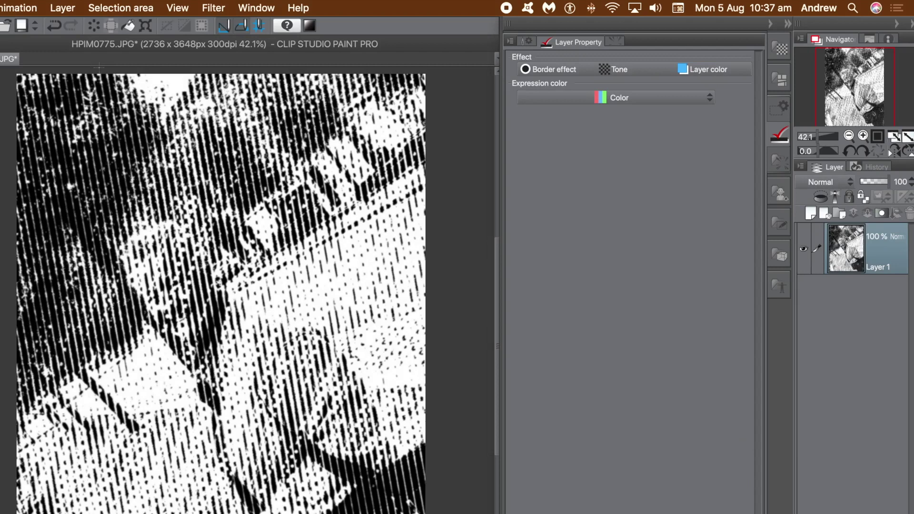
- Revert the document to the saved HPIM0775.JPG colour photo, discarding all changes
{"action": "left_click", "coordinate": [1, 7]}
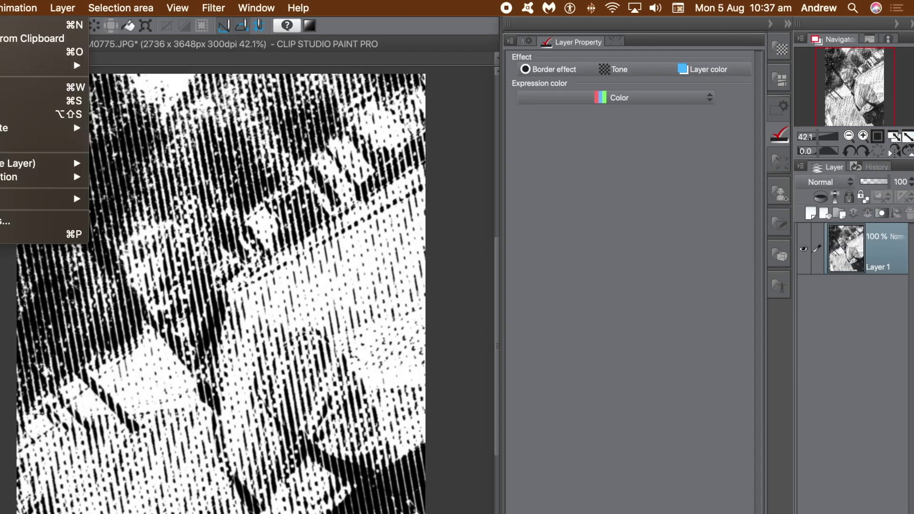
{"action": "left_click", "coordinate": [4, 141]}
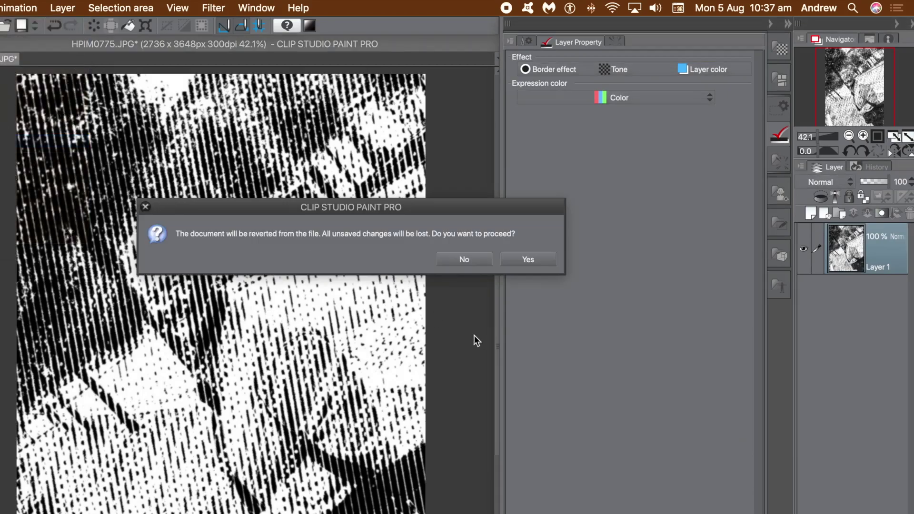
{"action": "left_click", "coordinate": [531, 261]}
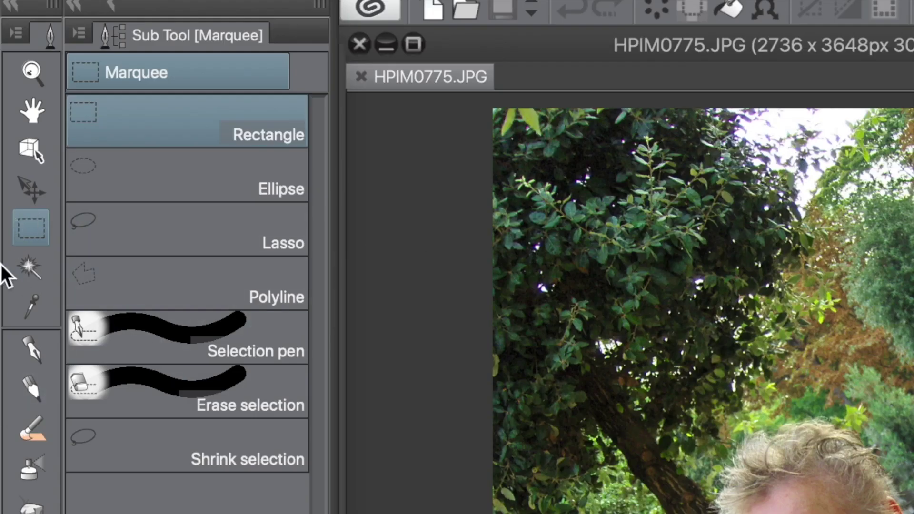
- Trace a Polyline selection from the top left, down to the bottom, across to the right
{"action": "left_click", "coordinate": [203, 281]}
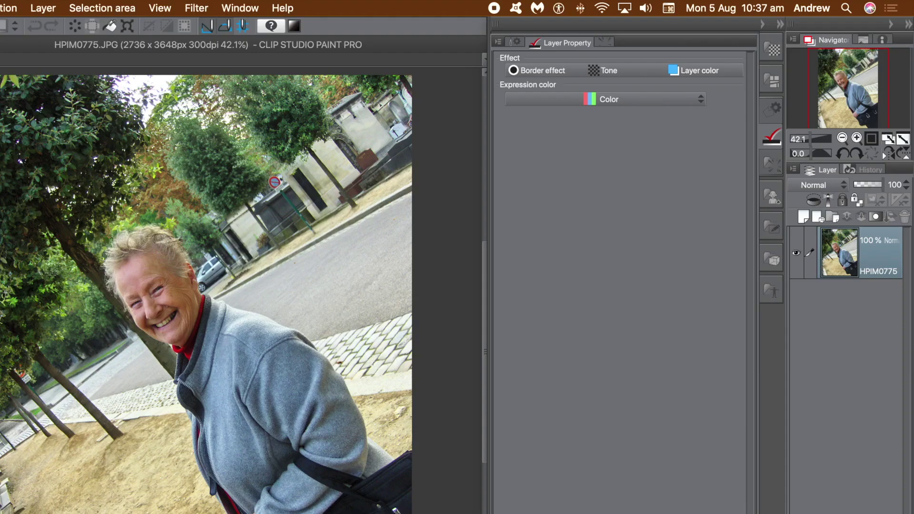
{"action": "left_click", "coordinate": [82, 119]}
{"action": "left_click", "coordinate": [117, 512]}
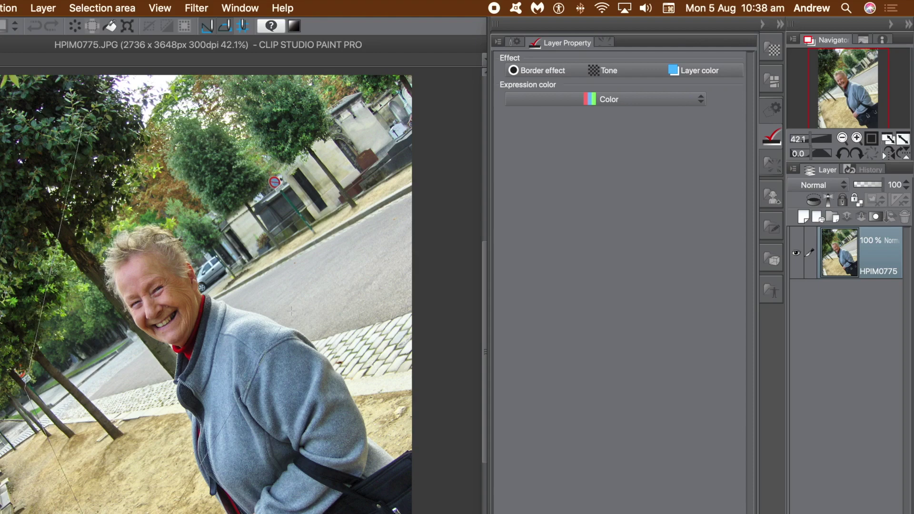
{"action": "left_click", "coordinate": [250, 256]}
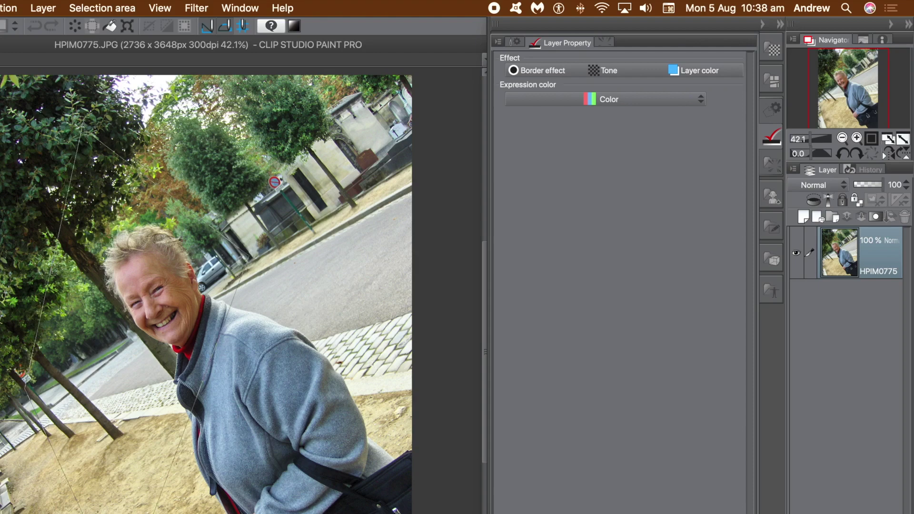
{"action": "left_click", "coordinate": [83, 120]}
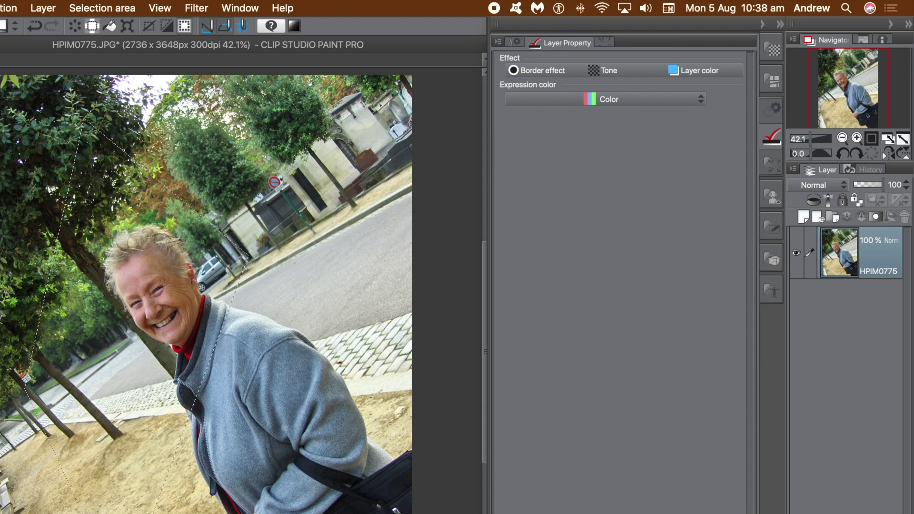
- Copy the outlined wedge, paste it as a new HPIM0775 Copy layer, and enable Tone
{"action": "left_click", "coordinate": [1, 8]}
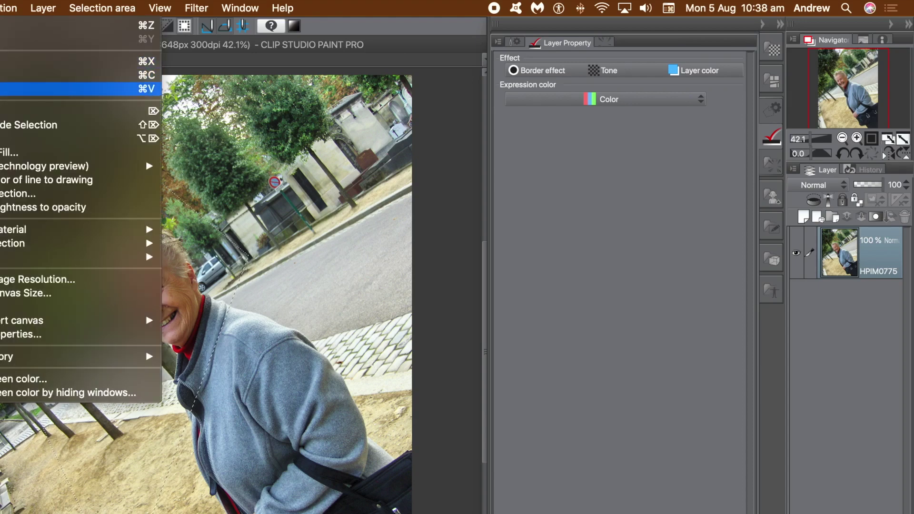
{"action": "left_click", "coordinate": [57, 75]}
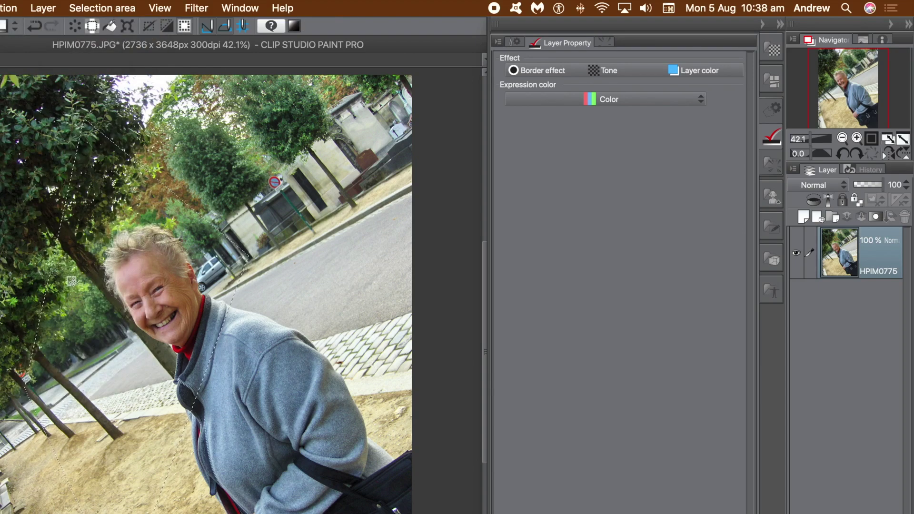
{"action": "key", "text": "super+v"}
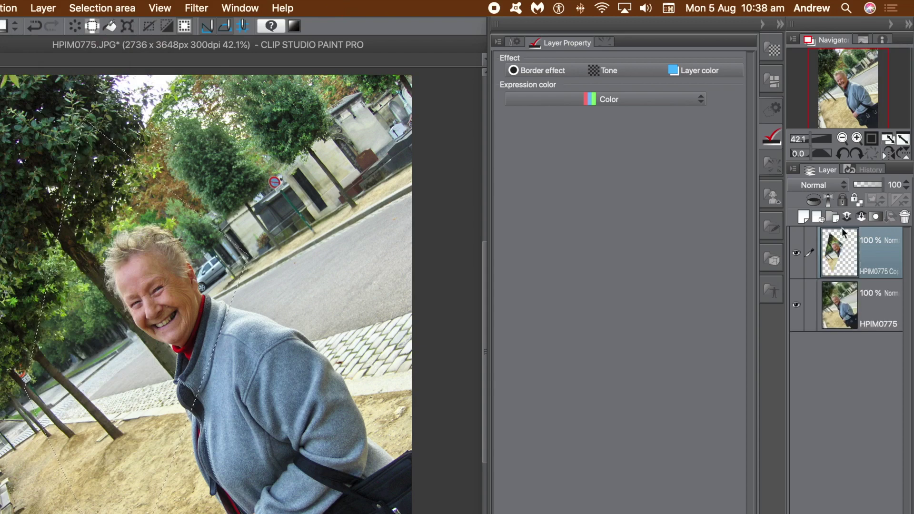
{"action": "left_click", "coordinate": [613, 73]}
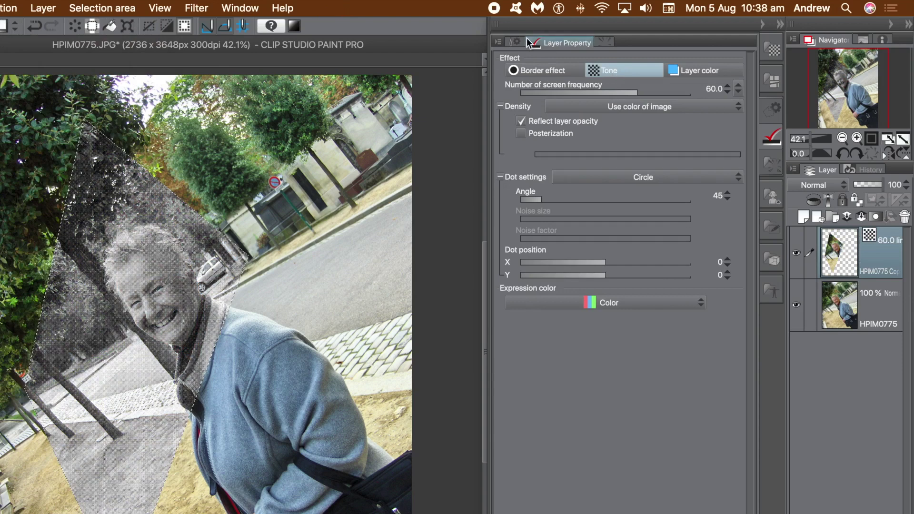
- Coarsen the wedge's Circle tone to 5.7 lines at a 55° angle
{"action": "left_click_drag", "start_coordinate": [535, 92], "coordinate": [522, 95]}
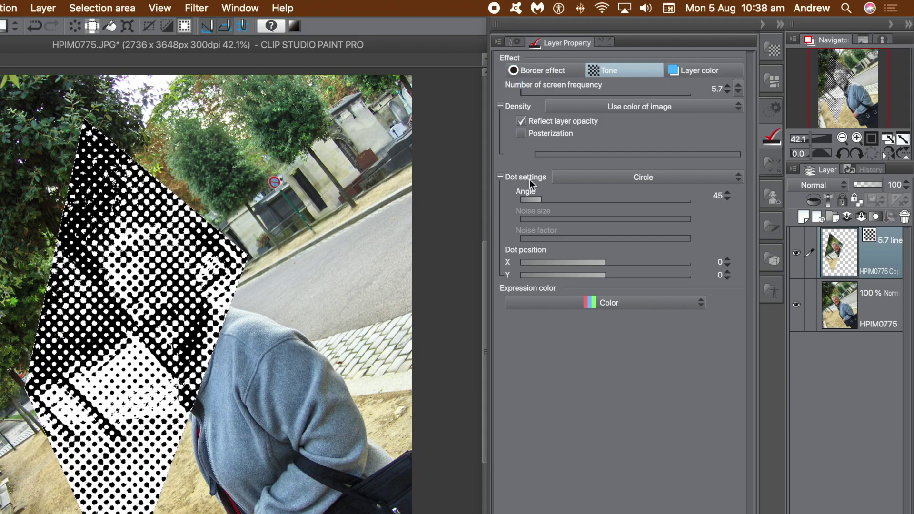
{"action": "left_click_drag", "start_coordinate": [537, 199], "coordinate": [546, 200]}
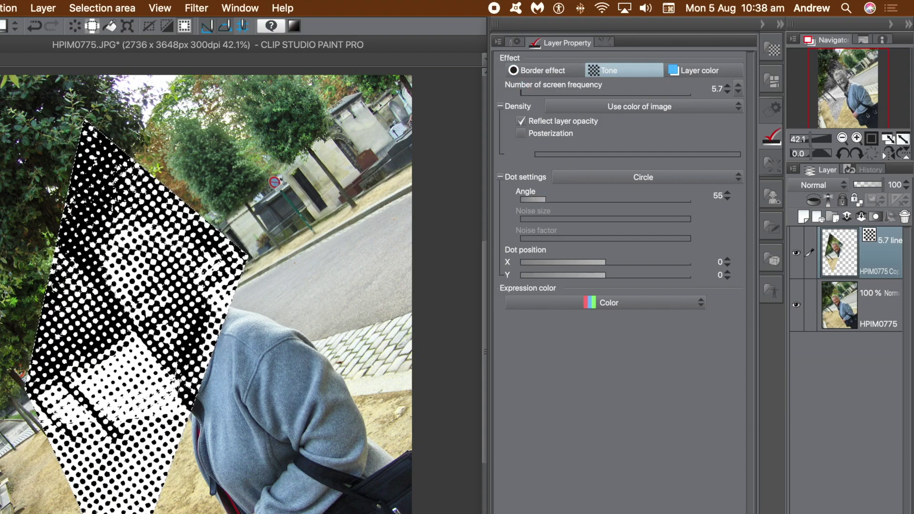
{"action": "left_click", "coordinate": [867, 311]}
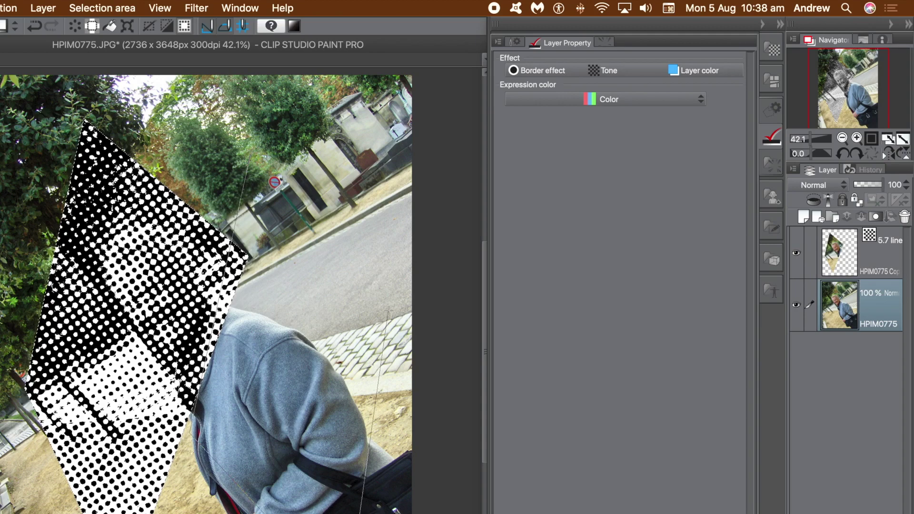
- Close a new polyline area near the sign pole and paste a copy as a new layer
{"action": "left_click", "coordinate": [280, 189]}
{"action": "left_click", "coordinate": [251, 155]}
{"action": "key", "text": "super+c"}
{"action": "key", "text": "super+v"}
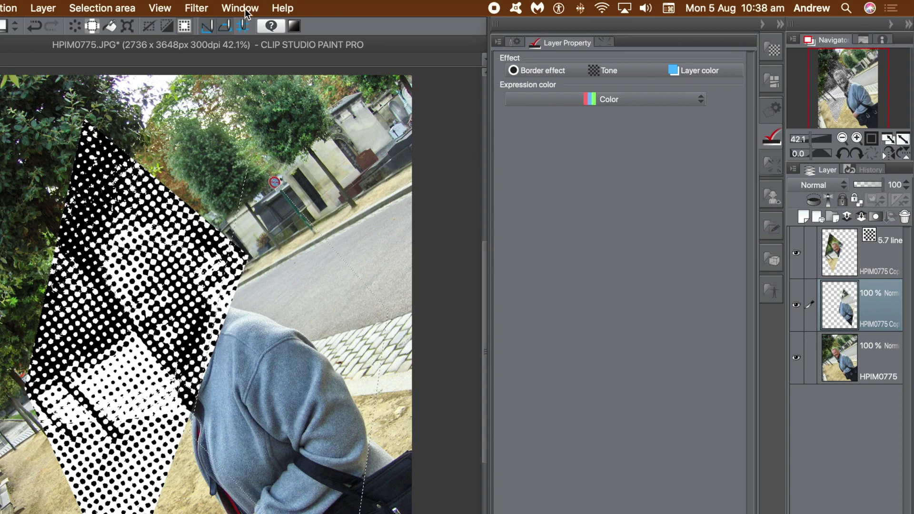
- Give the new layer a Line tone at 7.4 lines and angle 89
{"action": "left_click", "coordinate": [627, 71]}
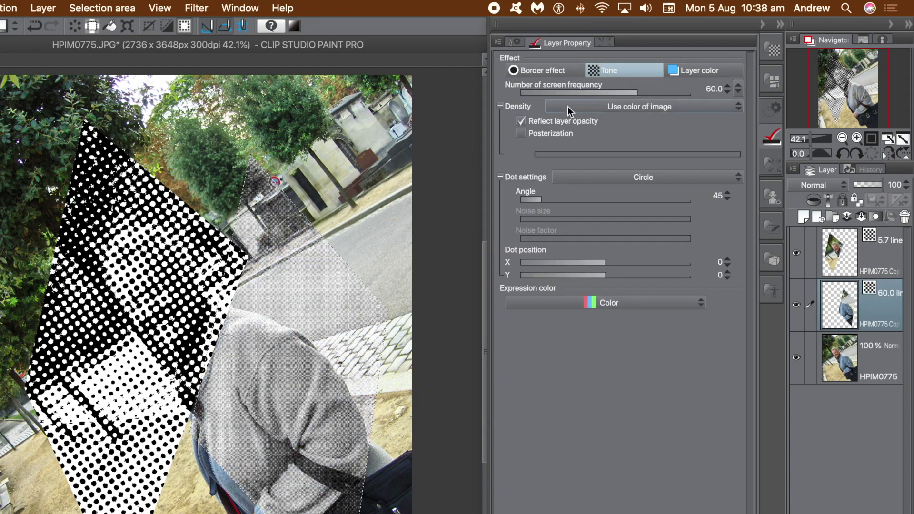
{"action": "left_click_drag", "start_coordinate": [533, 93], "coordinate": [525, 94]}
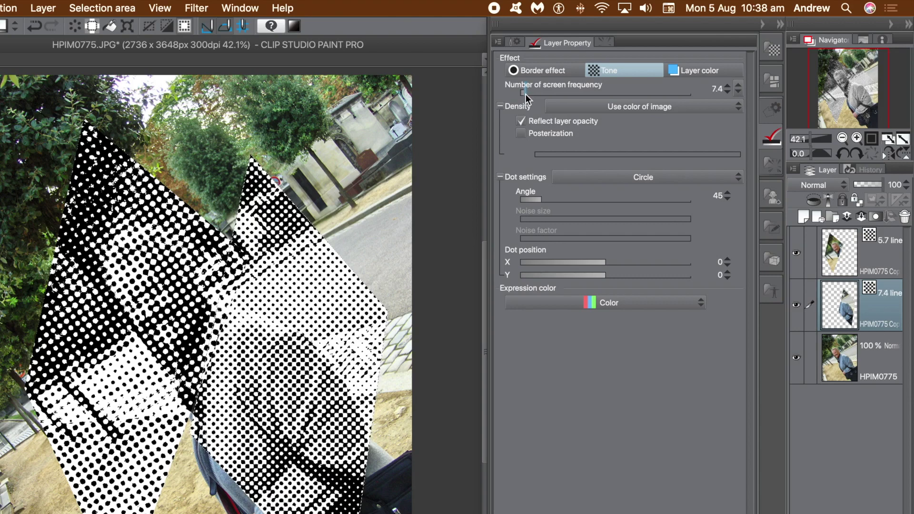
{"action": "left_click_drag", "start_coordinate": [553, 201], "coordinate": [562, 199]}
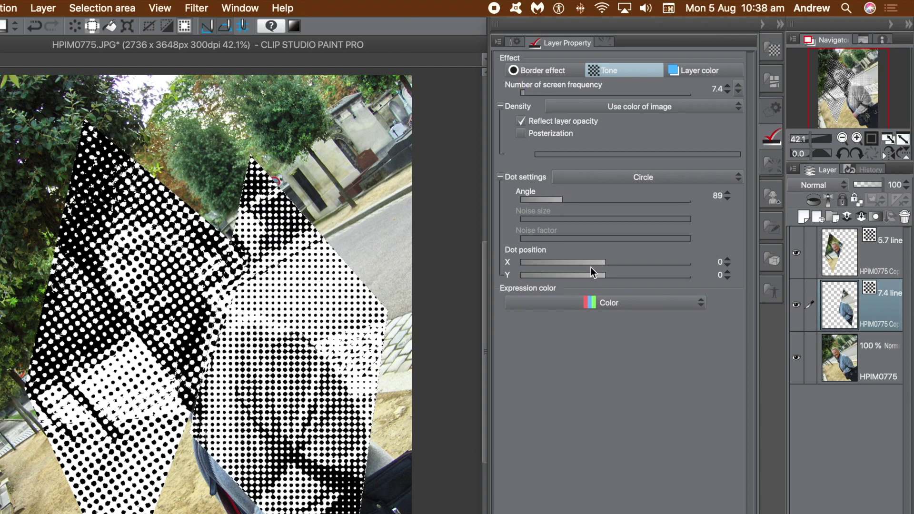
{"action": "left_click", "coordinate": [656, 176]}
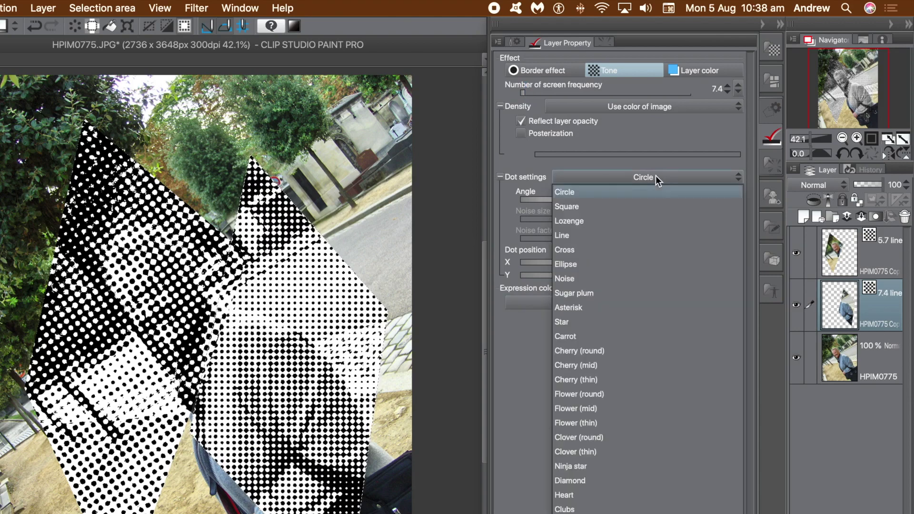
{"action": "left_click", "coordinate": [591, 236]}
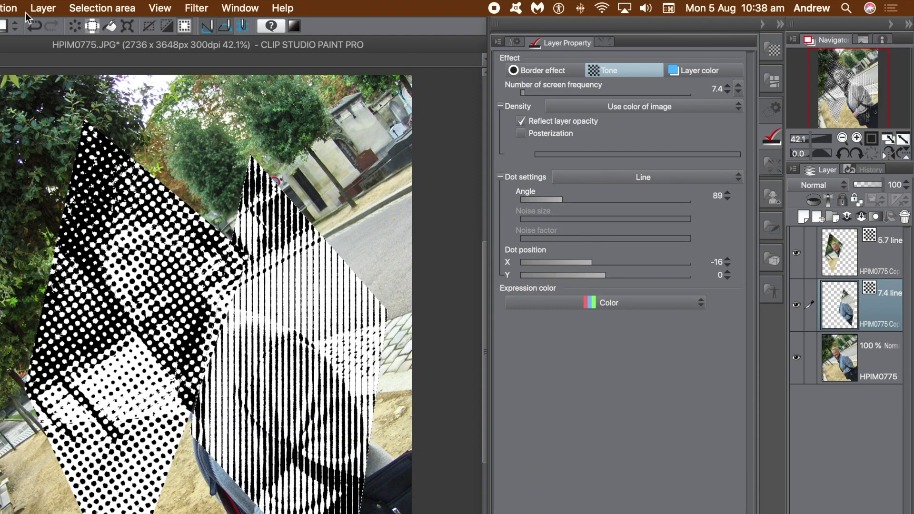
{"action": "left_click", "coordinate": [866, 355]}
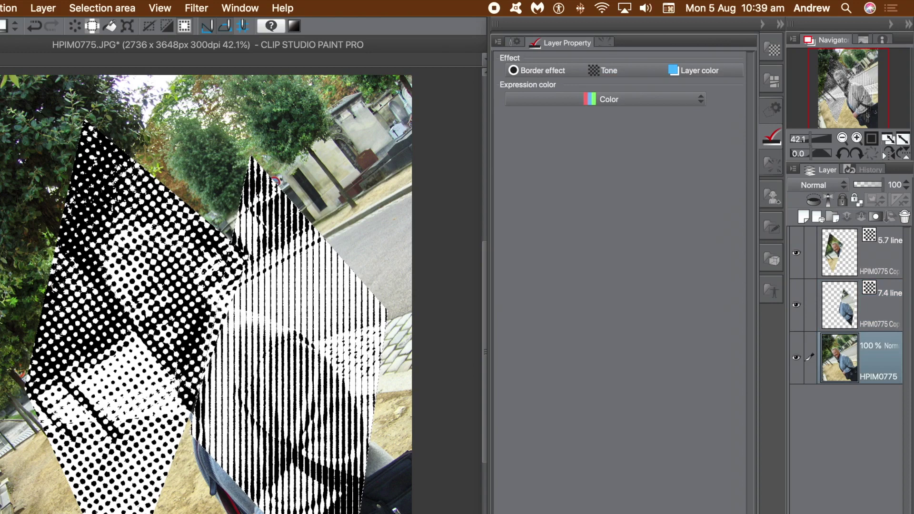
- Paste another outlined area as a new layer with a coarser tone at angle 29
{"action": "mouse_move", "coordinate": [82, 135]}
{"action": "left_mouse_down"}
{"action": "mouse_move", "coordinate": [293, 420]}
{"action": "mouse_move", "coordinate": [415, 211]}
{"action": "mouse_move", "coordinate": [387, 194]}
{"action": "mouse_move", "coordinate": [278, 177]}
{"action": "mouse_move", "coordinate": [118, 122]}
{"action": "mouse_move", "coordinate": [172, 128]}
{"action": "mouse_move", "coordinate": [49, 158]}
{"action": "mouse_move", "coordinate": [34, 179]}
{"action": "mouse_move", "coordinate": [51, 223]}
{"action": "mouse_move", "coordinate": [23, 206]}
{"action": "mouse_move", "coordinate": [69, 231]}
{"action": "left_mouse_up"}
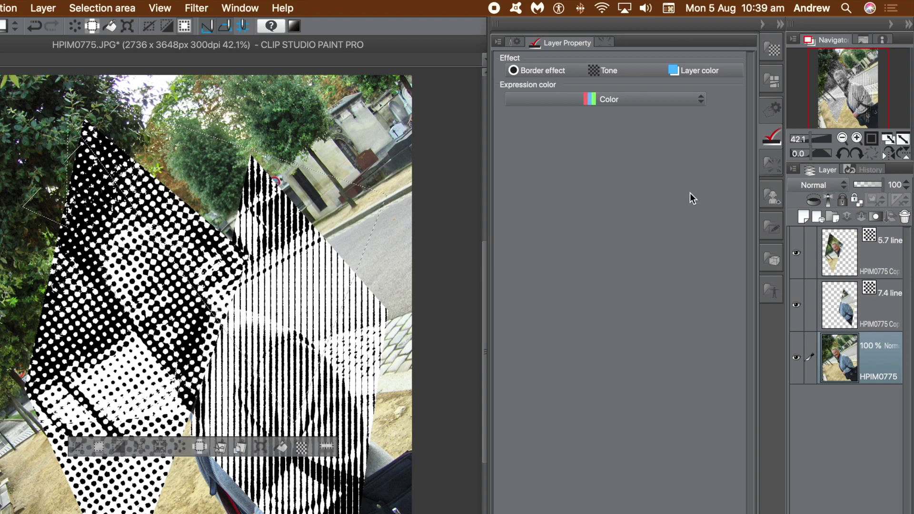
{"action": "key", "text": "super+v"}
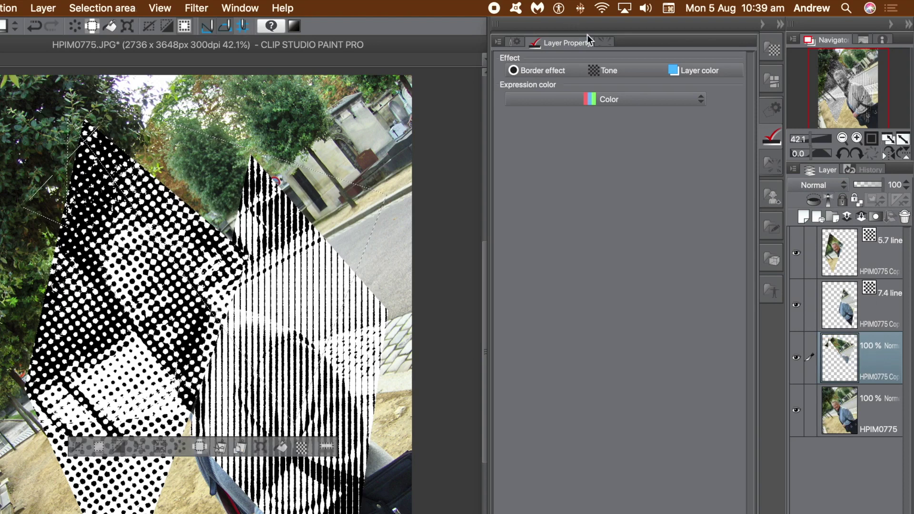
{"action": "left_click", "coordinate": [620, 74]}
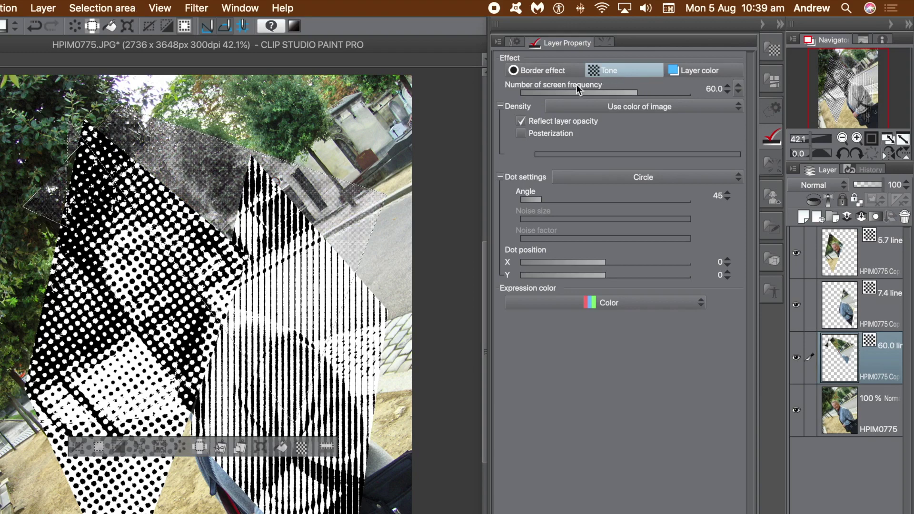
{"action": "left_click_drag", "start_coordinate": [544, 90], "coordinate": [532, 93]}
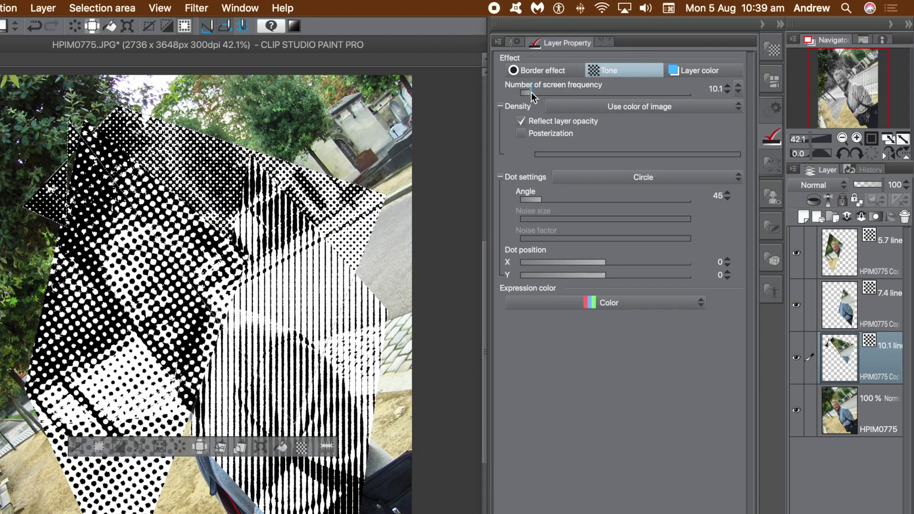
{"action": "left_click_drag", "start_coordinate": [539, 199], "coordinate": [535, 199]}
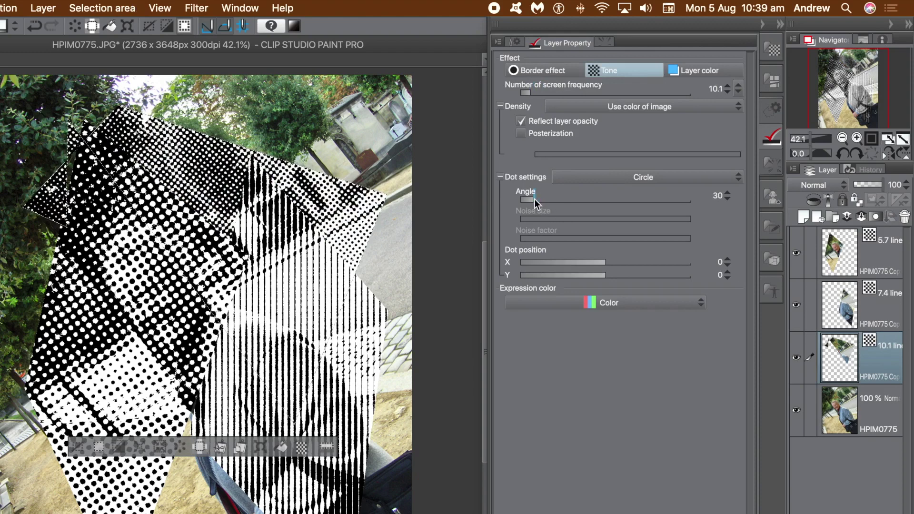
- Switch its dots to Noise with noise size 369 and noise factor 540
{"action": "left_click", "coordinate": [598, 177]}
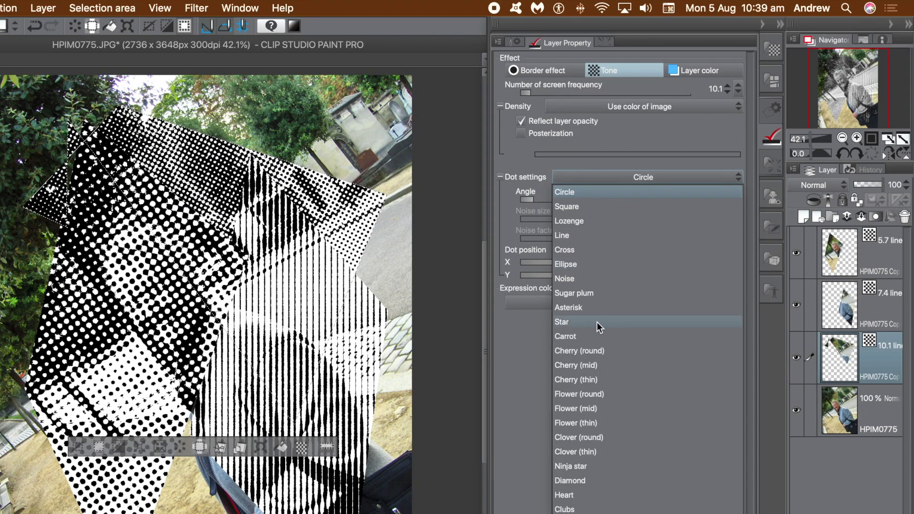
{"action": "left_click", "coordinate": [577, 279]}
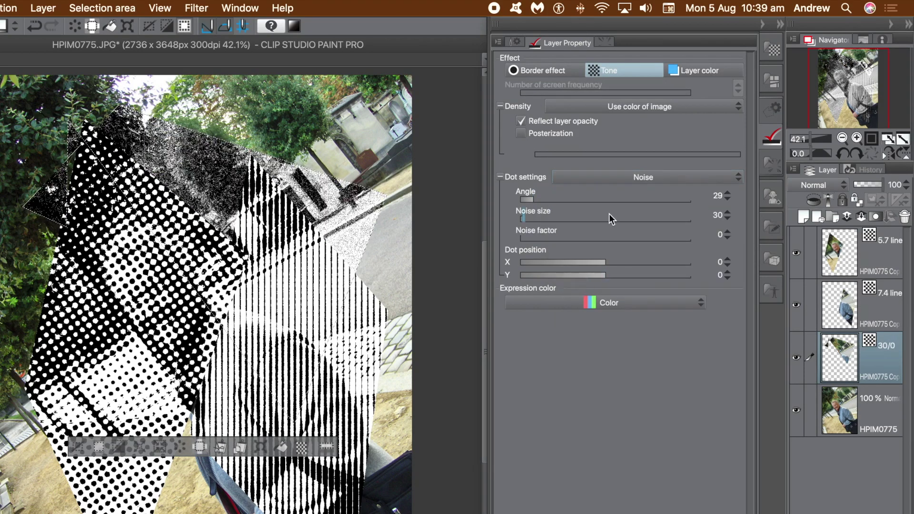
{"action": "left_click", "coordinate": [562, 220]}
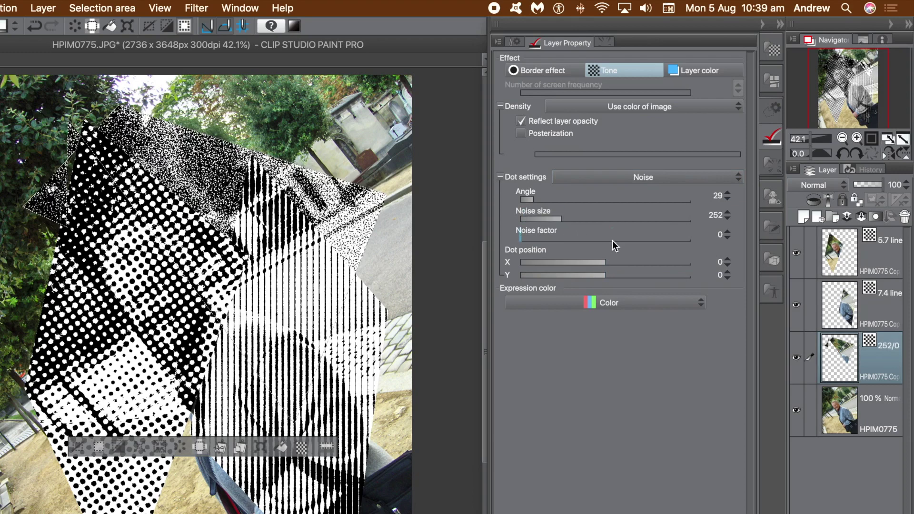
{"action": "left_click", "coordinate": [612, 241]}
{"action": "left_click", "coordinate": [581, 221]}
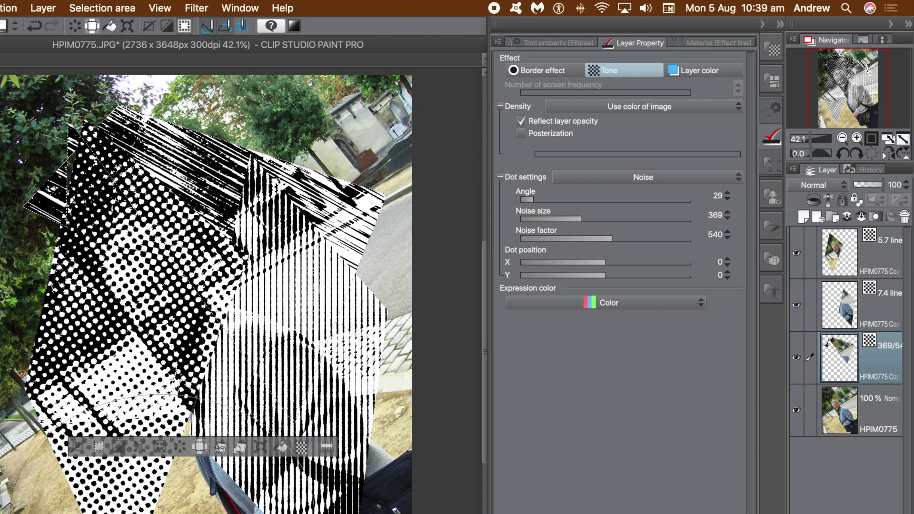
{"action": "left_click", "coordinate": [880, 407]}
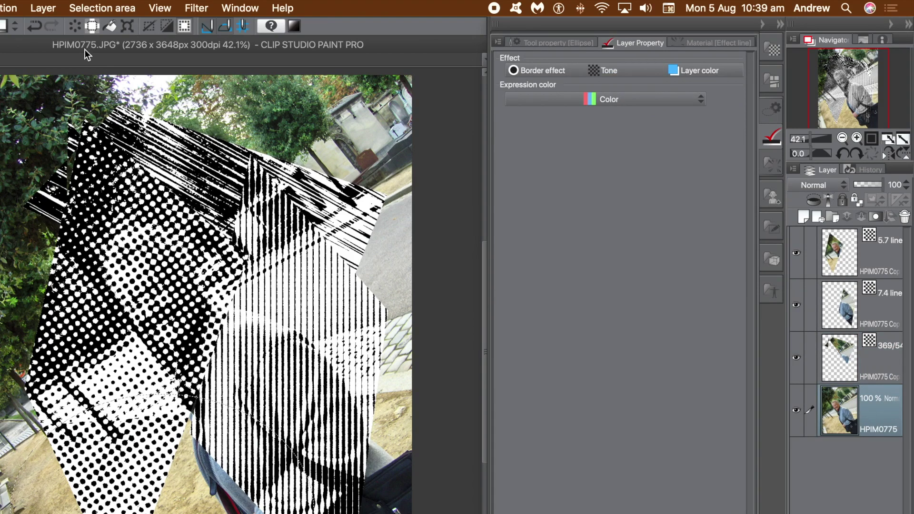
- Paste the selected lower patch of the photo as a new top layer and deselect
{"action": "key", "text": "super+c"}
{"action": "key", "text": "super+v"}
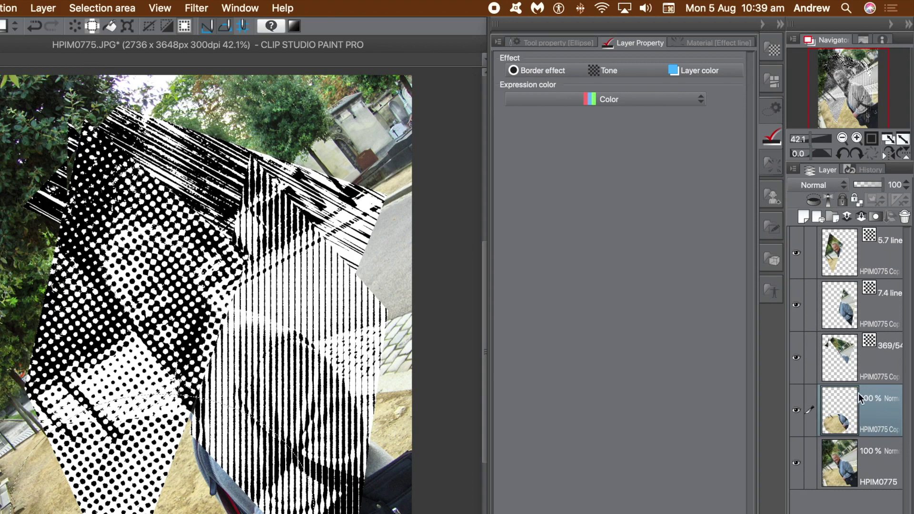
{"action": "left_click_drag", "start_coordinate": [858, 393], "coordinate": [821, 243]}
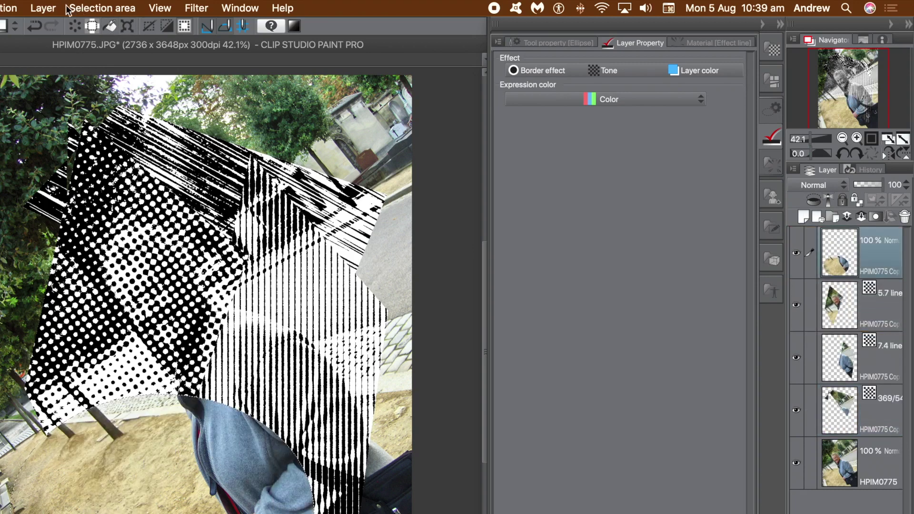
{"action": "left_click", "coordinate": [91, 9]}
{"action": "left_click", "coordinate": [93, 36]}
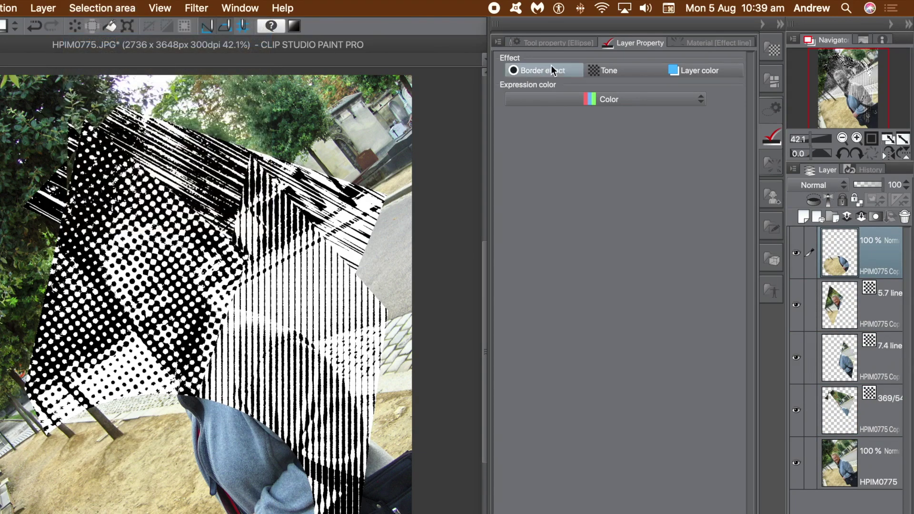
- Give the patch a black Cross tone at 5.0 lines, angle 35, X offset -47
{"action": "left_click", "coordinate": [624, 69]}
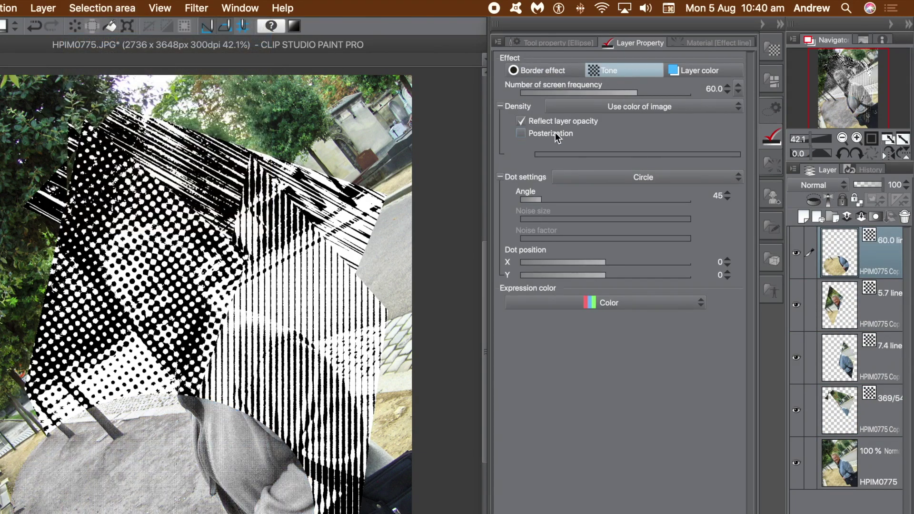
{"action": "left_click_drag", "start_coordinate": [535, 93], "coordinate": [524, 93]}
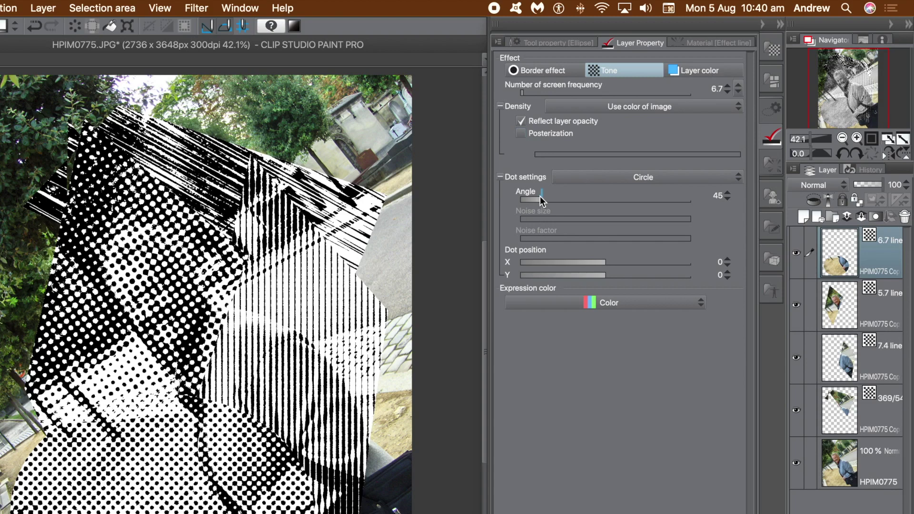
{"action": "left_click_drag", "start_coordinate": [539, 197], "coordinate": [535, 198]}
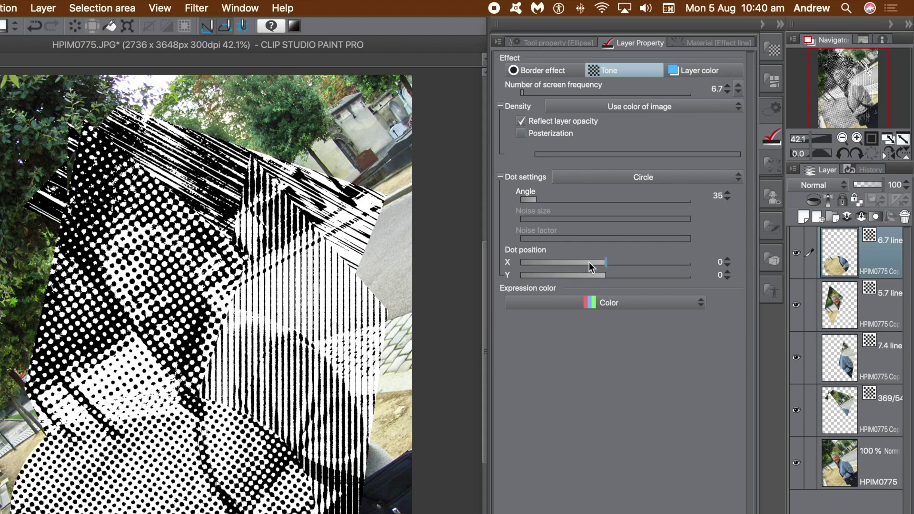
{"action": "left_click_drag", "start_coordinate": [589, 262], "coordinate": [566, 263]}
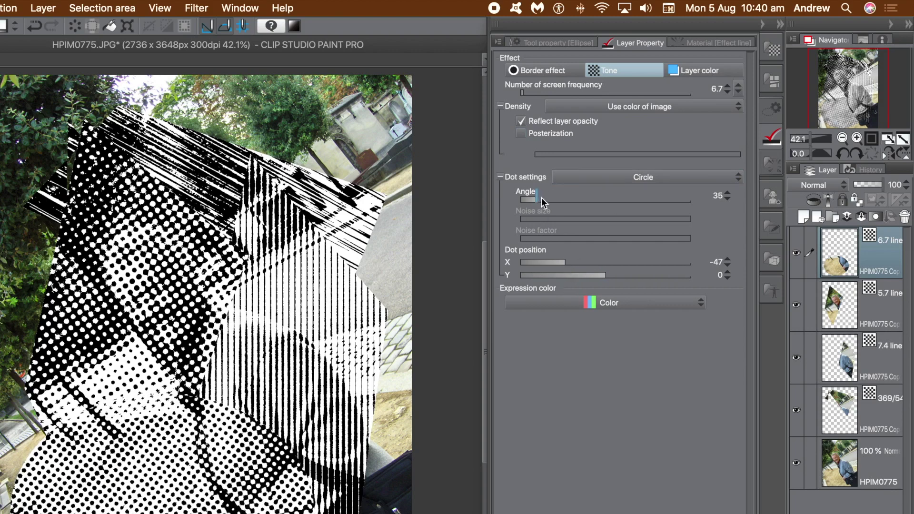
{"action": "left_click", "coordinate": [618, 175]}
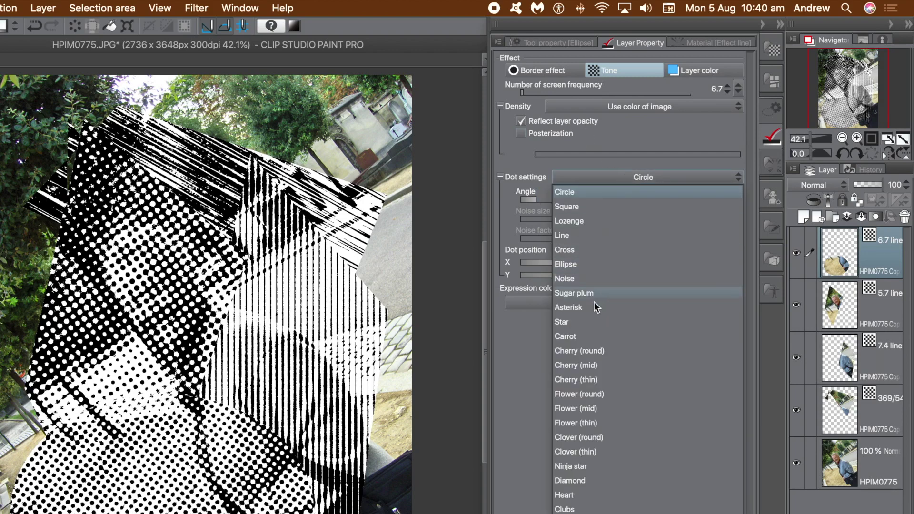
{"action": "left_click", "coordinate": [578, 249]}
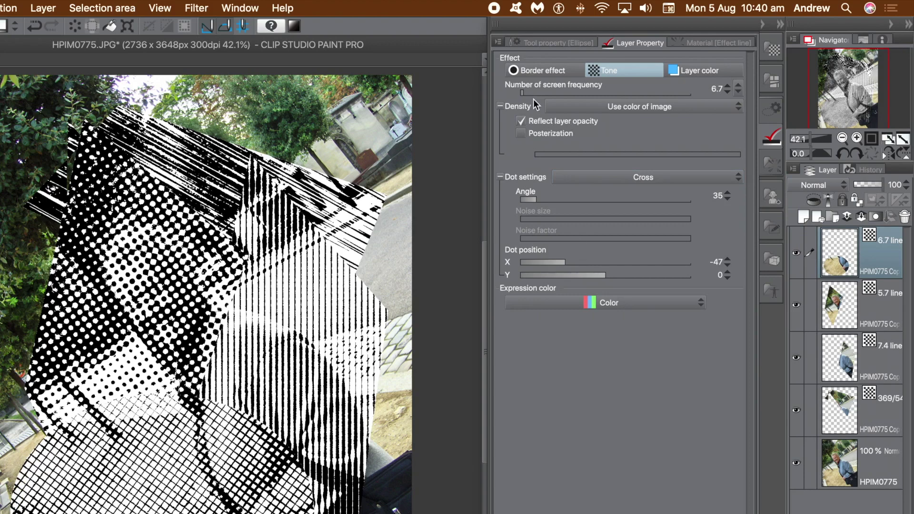
{"action": "left_click_drag", "start_coordinate": [519, 93], "coordinate": [518, 94]}
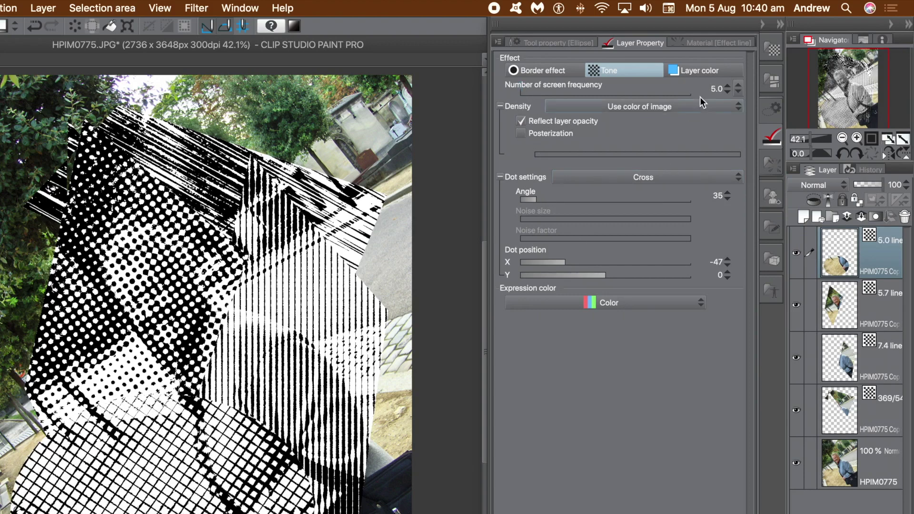
{"action": "left_click", "coordinate": [710, 74]}
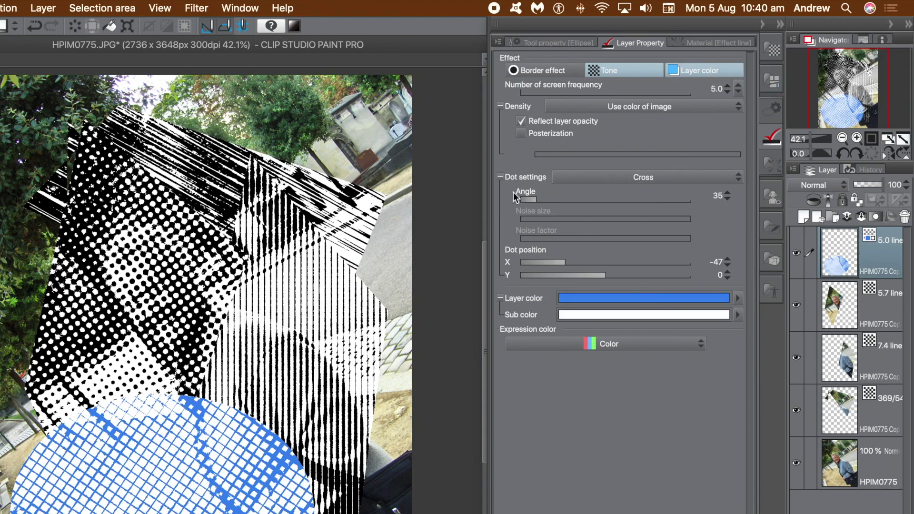
{"action": "left_click", "coordinate": [687, 71]}
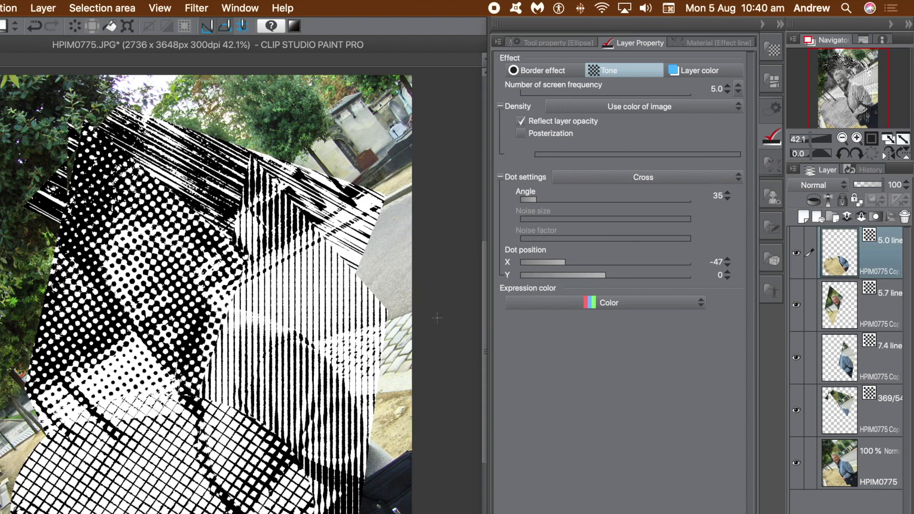
{"action": "left_click", "coordinate": [883, 455]}
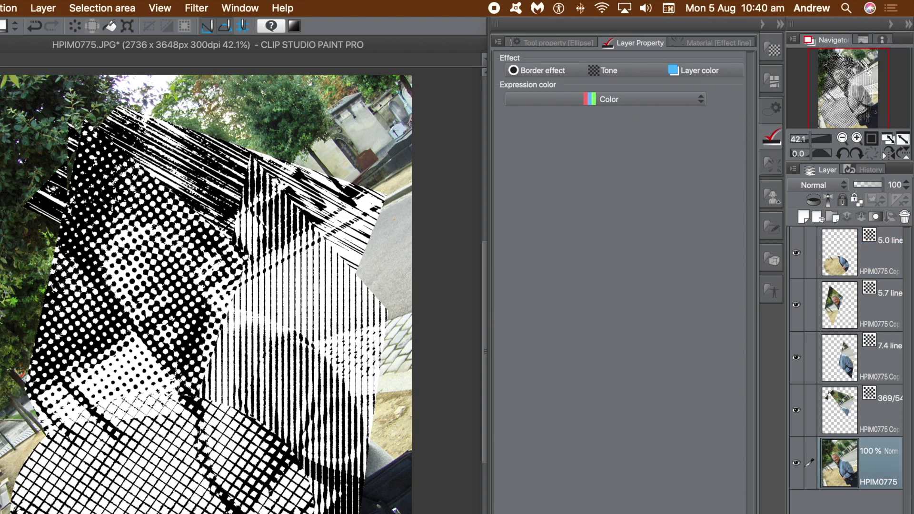
- Paste a large elliptical area of the photo to a new layer with a coarse Circle tone
{"action": "left_click_drag", "start_coordinate": [1, 77], "coordinate": [474, 318]}
{"action": "key", "text": "super+c"}
{"action": "key", "text": "super+v"}
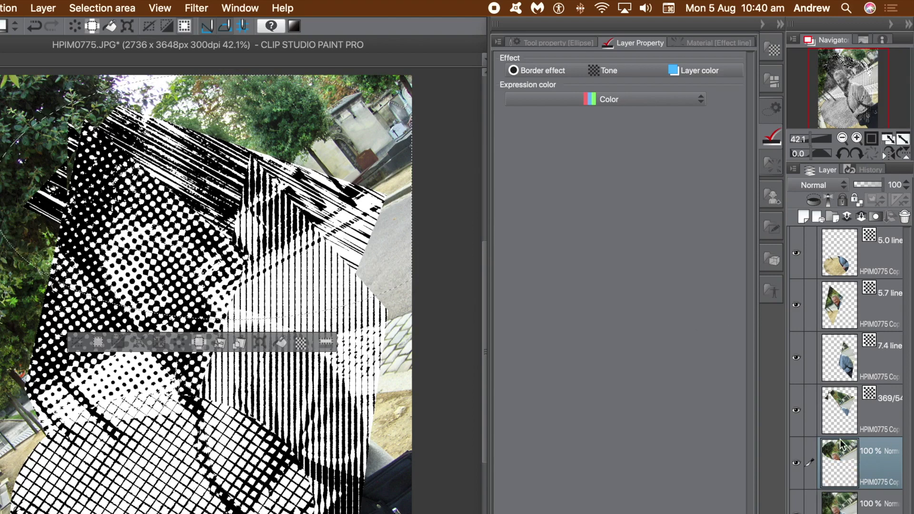
{"action": "left_click", "coordinate": [619, 70]}
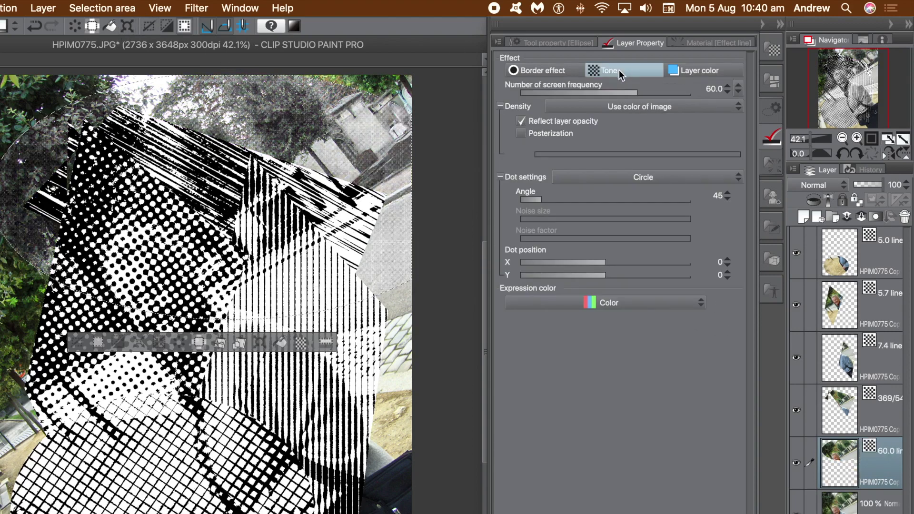
{"action": "left_click_drag", "start_coordinate": [530, 95], "coordinate": [520, 97]}
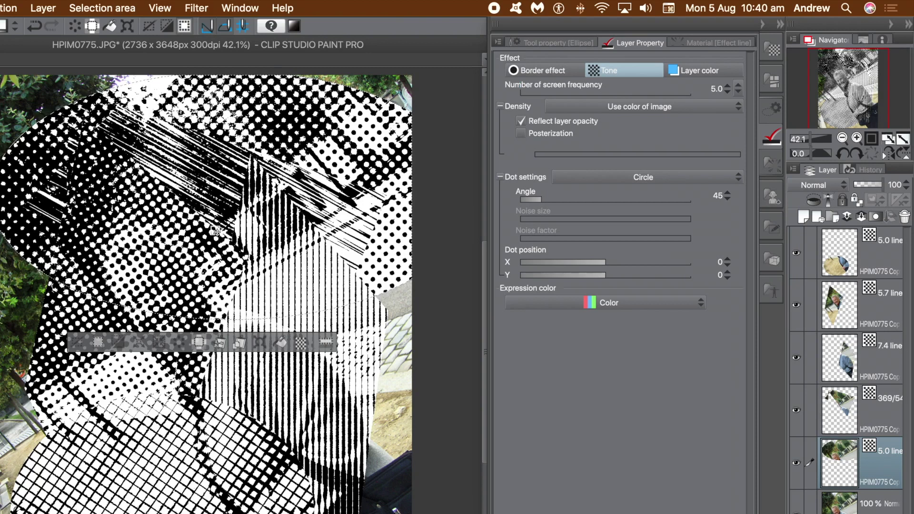
- Choose Layer > Flatten image to merge the photo and all tone layers
{"action": "left_click", "coordinate": [47, 8]}
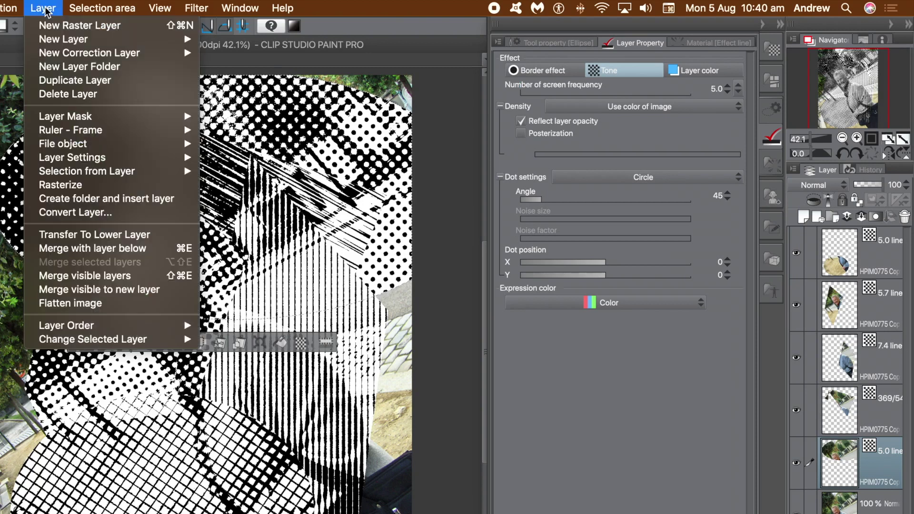
{"action": "mouse_move", "coordinate": [70, 327]}
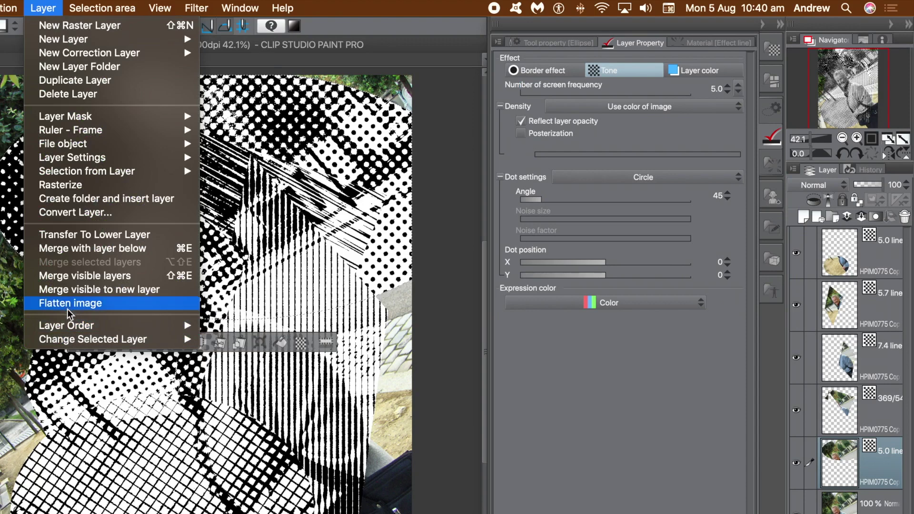
{"action": "left_click", "coordinate": [70, 303]}
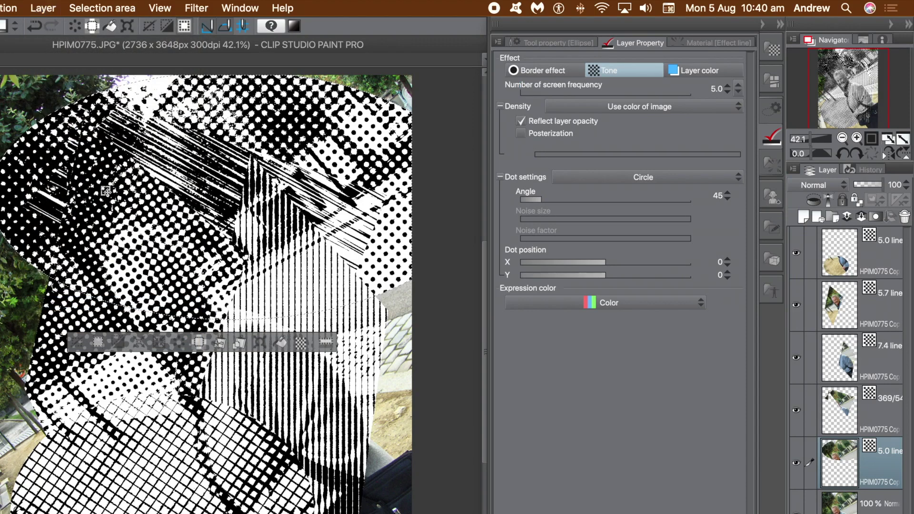